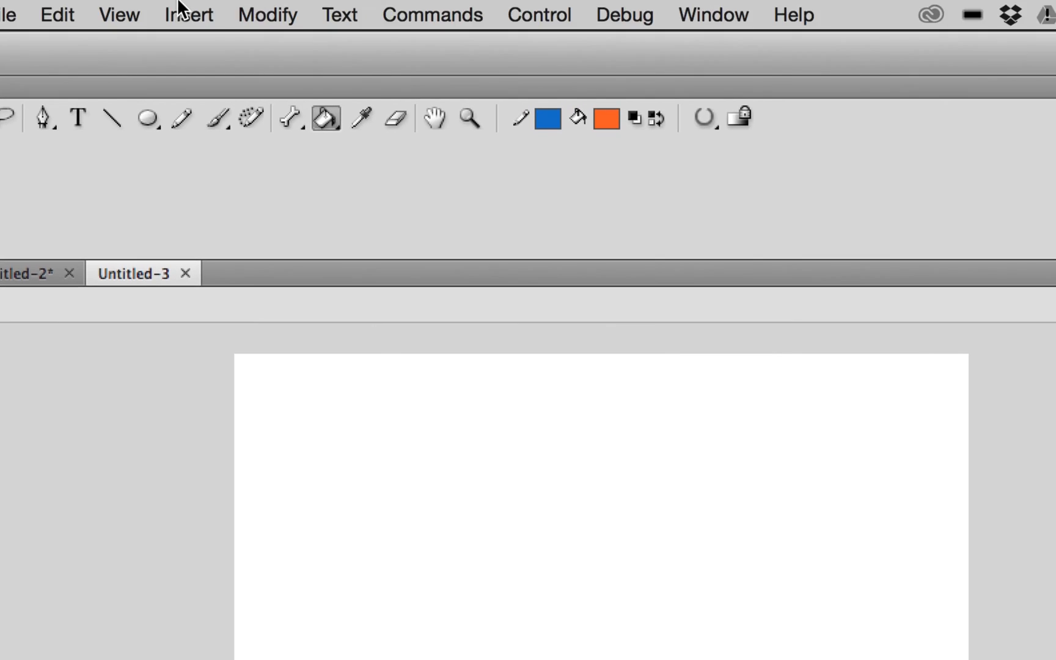
- Create a new Graphic symbol named Walker
left_click(183, 17)
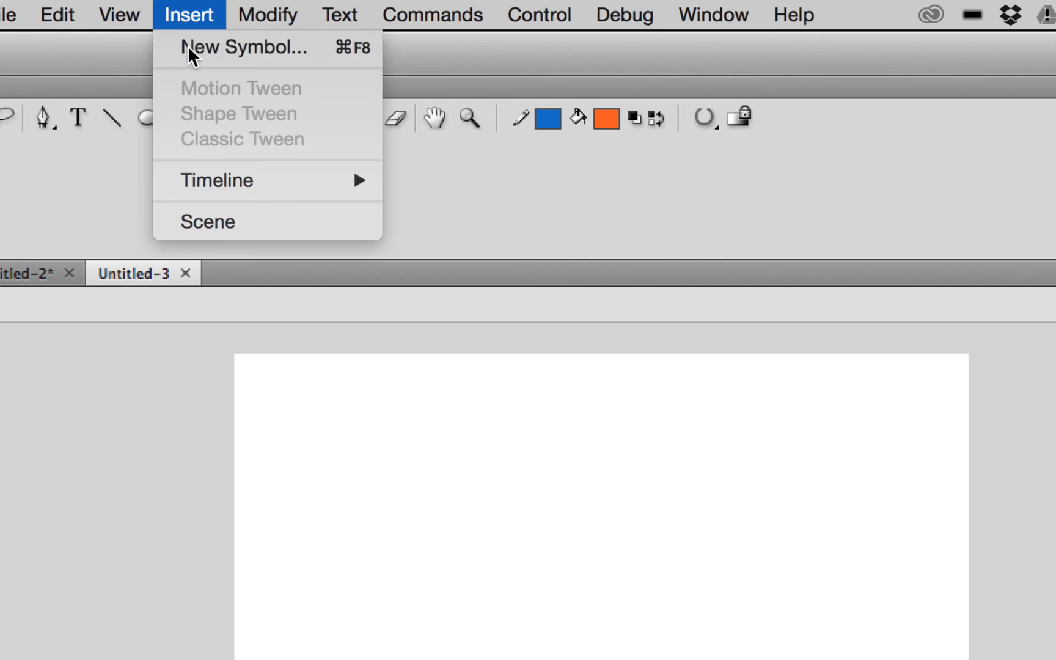
left_click(188, 46)
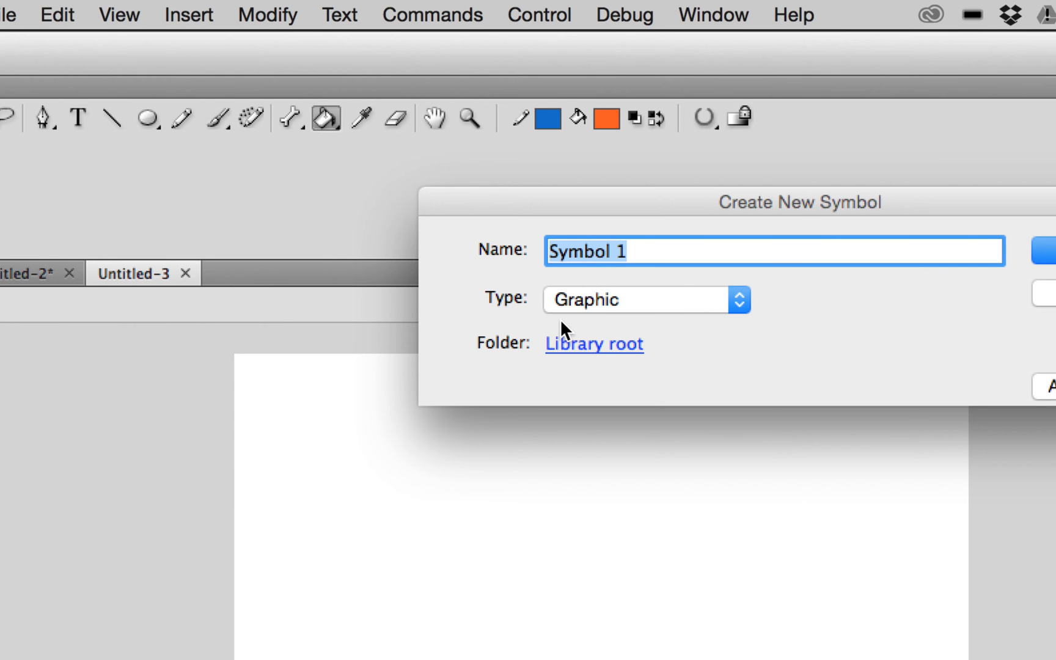
type("Wlaker")
key("BackSpace")
key("BackSpace")
key("BackSpace")
key("BackSpace")
key("BackSpace")
type("alker")
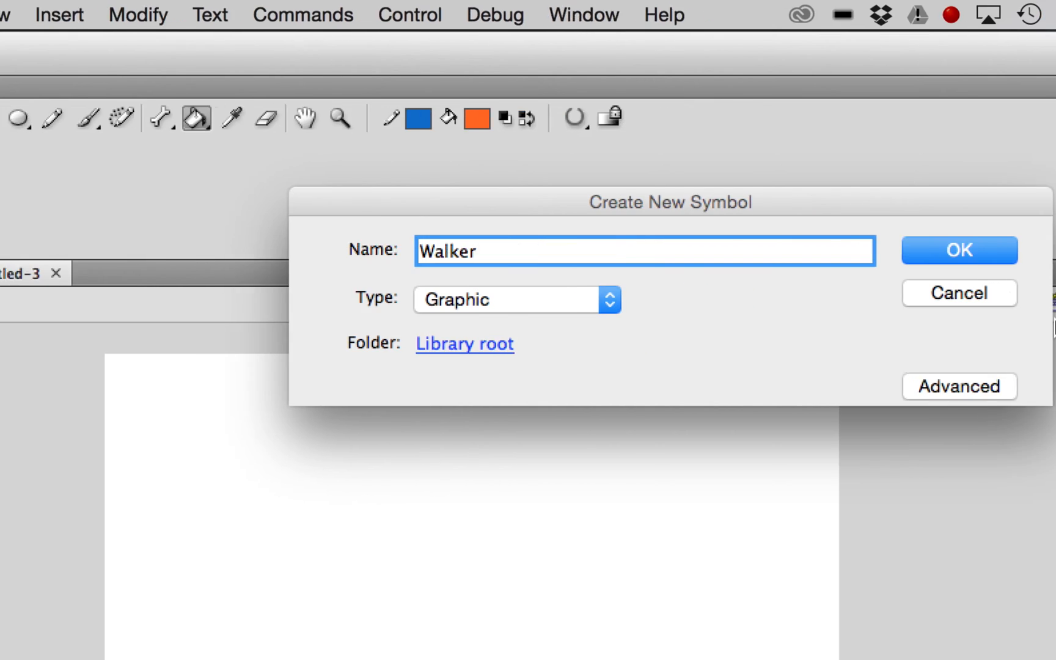
left_click(953, 251)
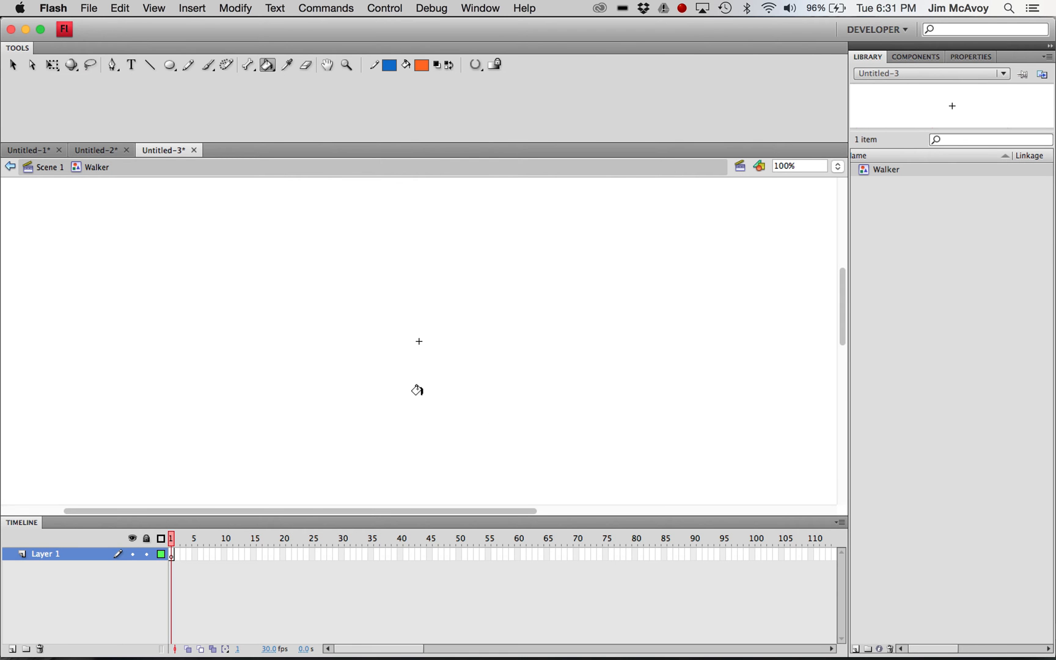
- Draw the character's head in profile with a black brush, including the eye, nose, chin and back of the neck
left_click(208, 66)
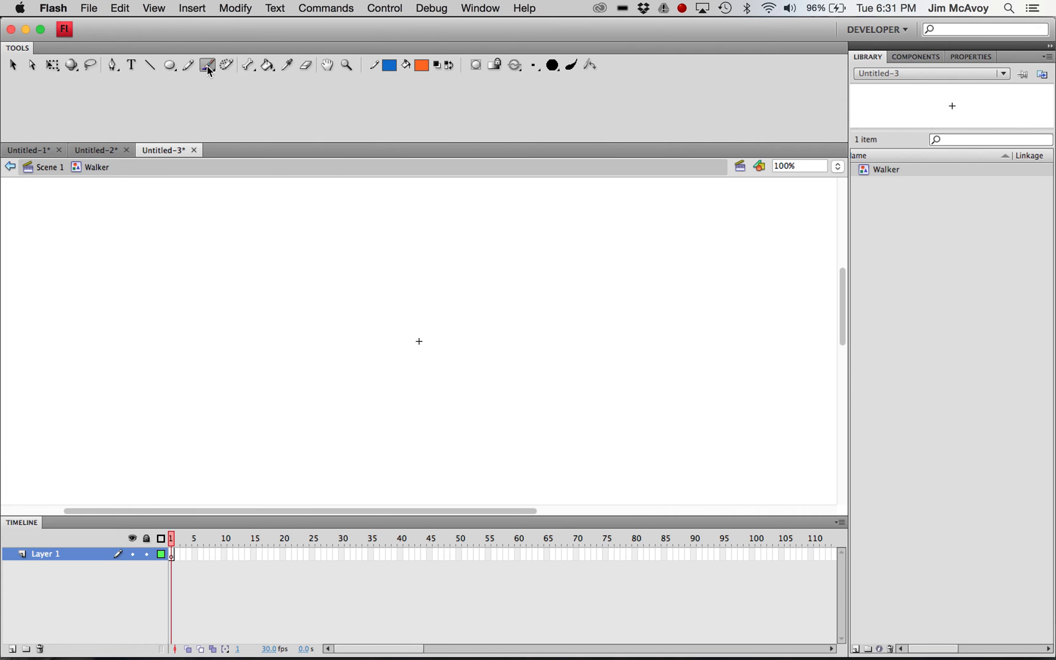
left_click(421, 65)
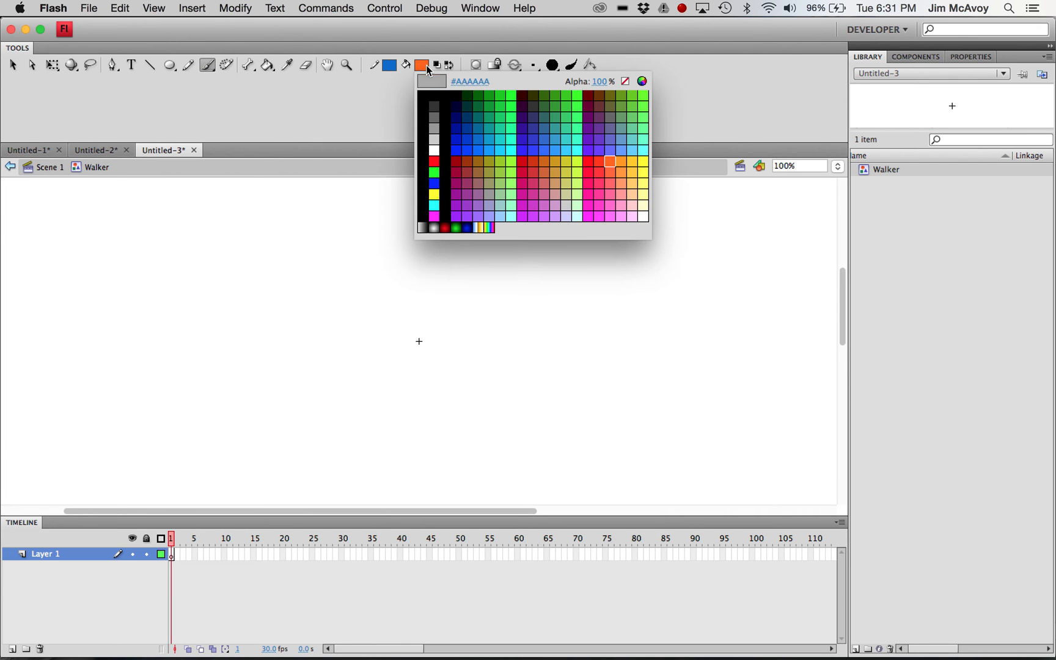
left_click(436, 96)
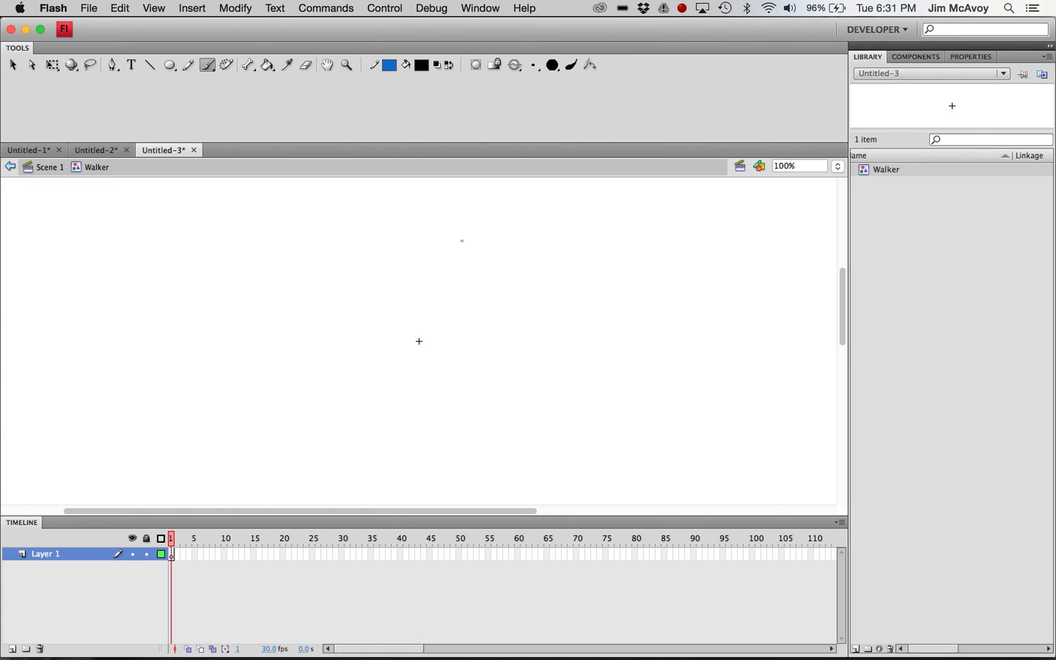
mouse_move(436, 274)
left_mouse_down()
mouse_move(420, 284)
mouse_move(444, 288)
mouse_move(435, 274)
left_mouse_up()
mouse_move(444, 287)
left_mouse_down()
mouse_move(452, 313)
mouse_move(442, 317)
mouse_move(465, 358)
mouse_move(423, 366)
mouse_move(377, 358)
left_mouse_up()
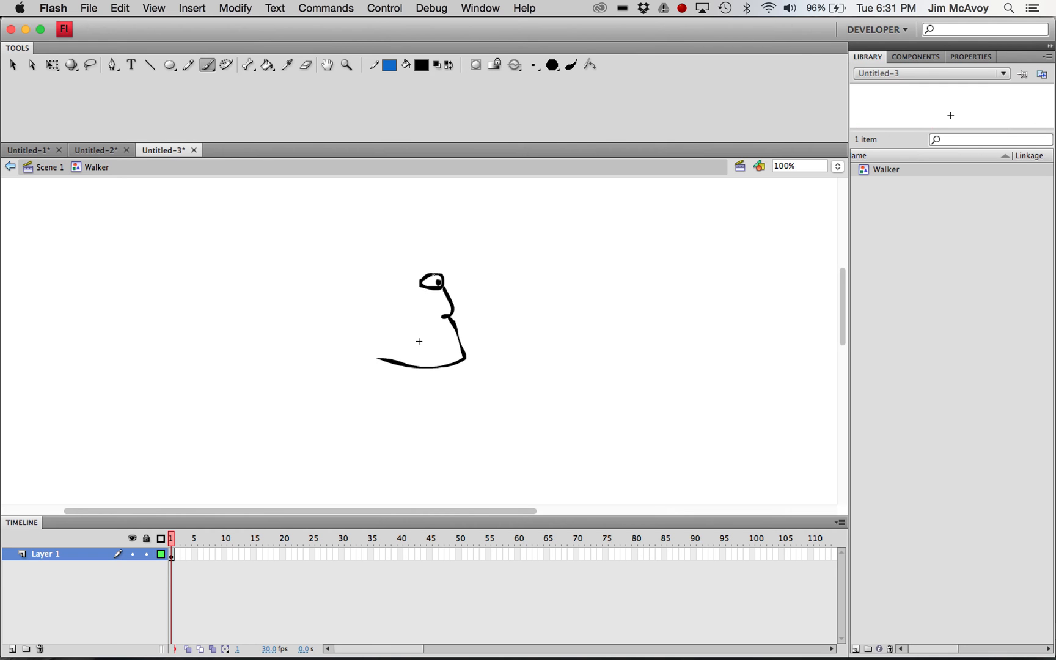
mouse_move(440, 273)
left_mouse_down()
mouse_move(420, 258)
mouse_move(389, 257)
mouse_move(350, 330)
mouse_move(378, 355)
left_mouse_up()
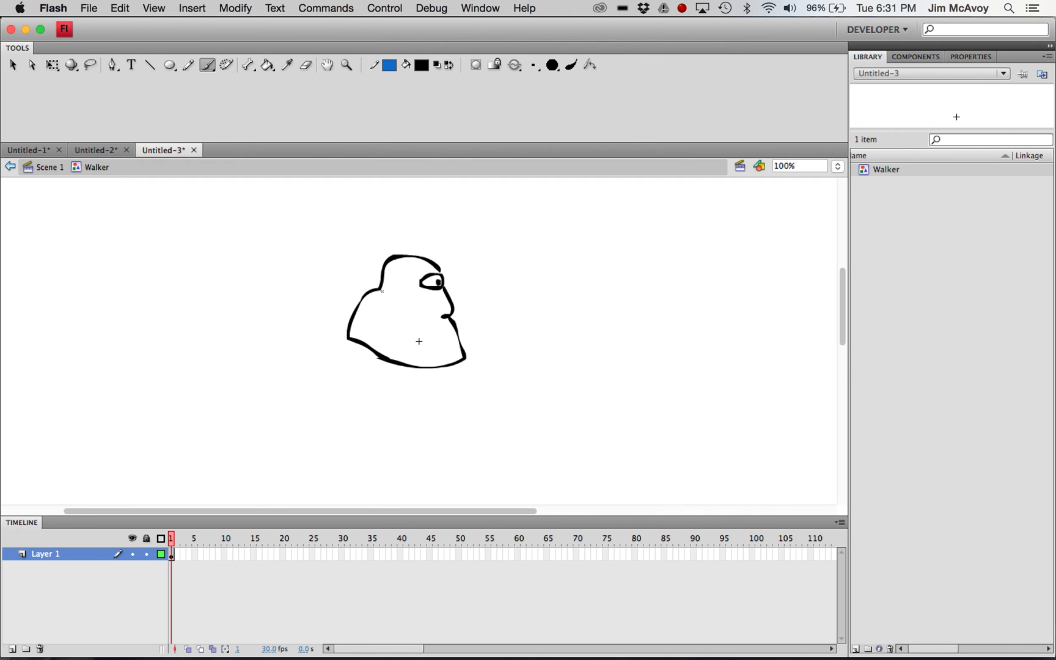
- Brush in the ear, mouth and stubble dots, and outline the body with a rounded arm below the head
mouse_move(380, 290)
left_mouse_down()
mouse_move(395, 322)
mouse_move(431, 338)
left_mouse_up()
mouse_move(350, 338)
left_mouse_down()
mouse_move(332, 358)
mouse_move(323, 460)
left_mouse_up()
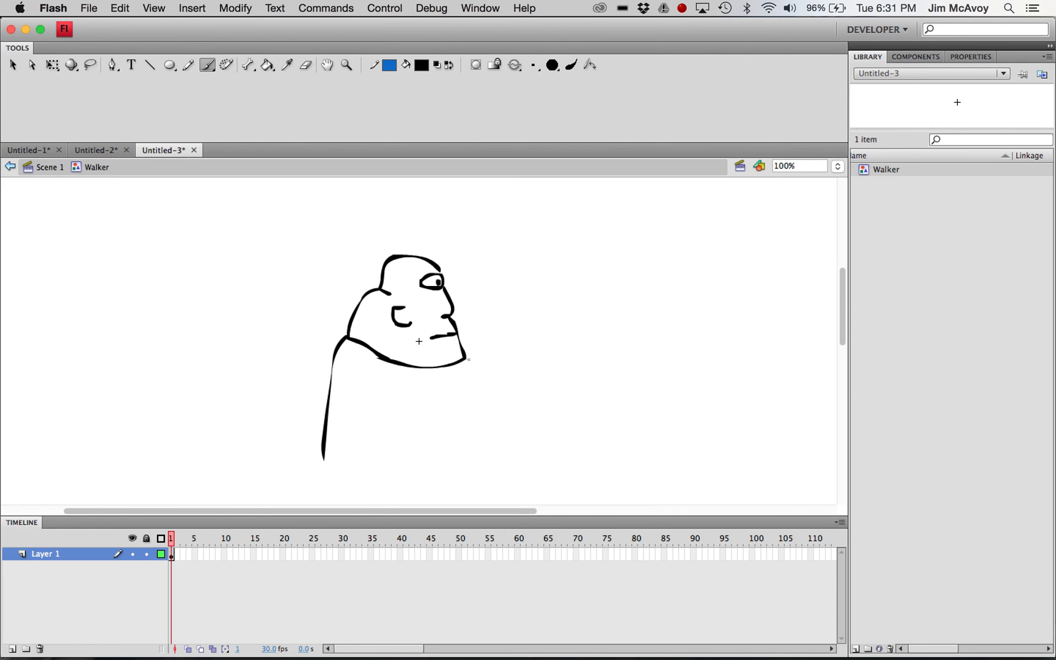
mouse_move(466, 359)
left_mouse_down()
mouse_move(491, 463)
mouse_move(325, 459)
left_mouse_up()
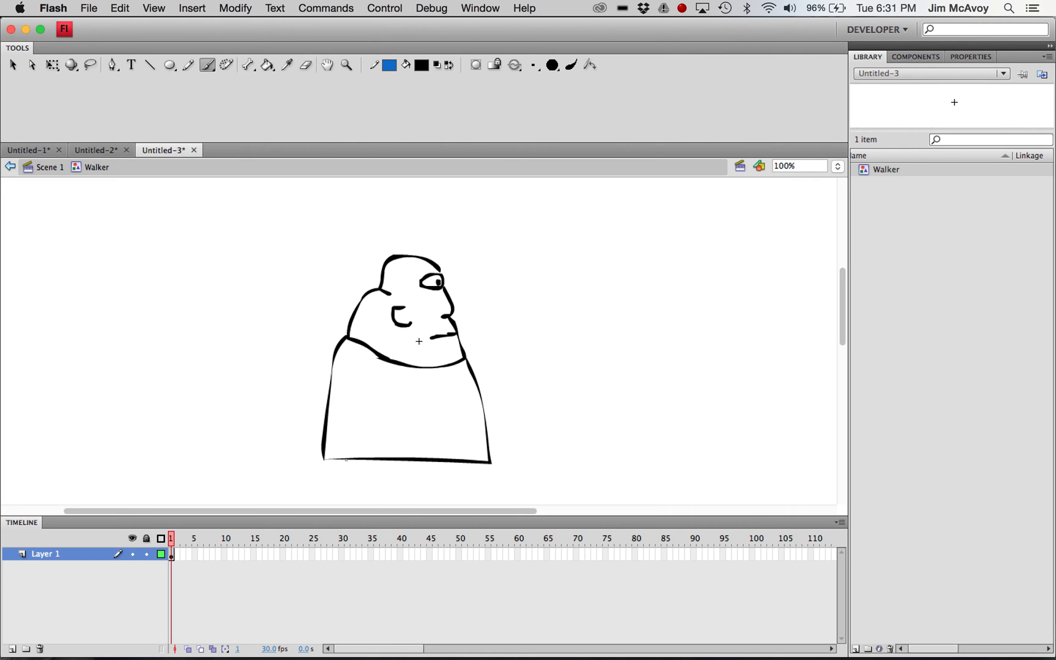
left_click_drag(374, 396, 360, 458)
mouse_move(370, 397)
left_mouse_down()
mouse_move(400, 377)
mouse_move(425, 459)
left_mouse_up()
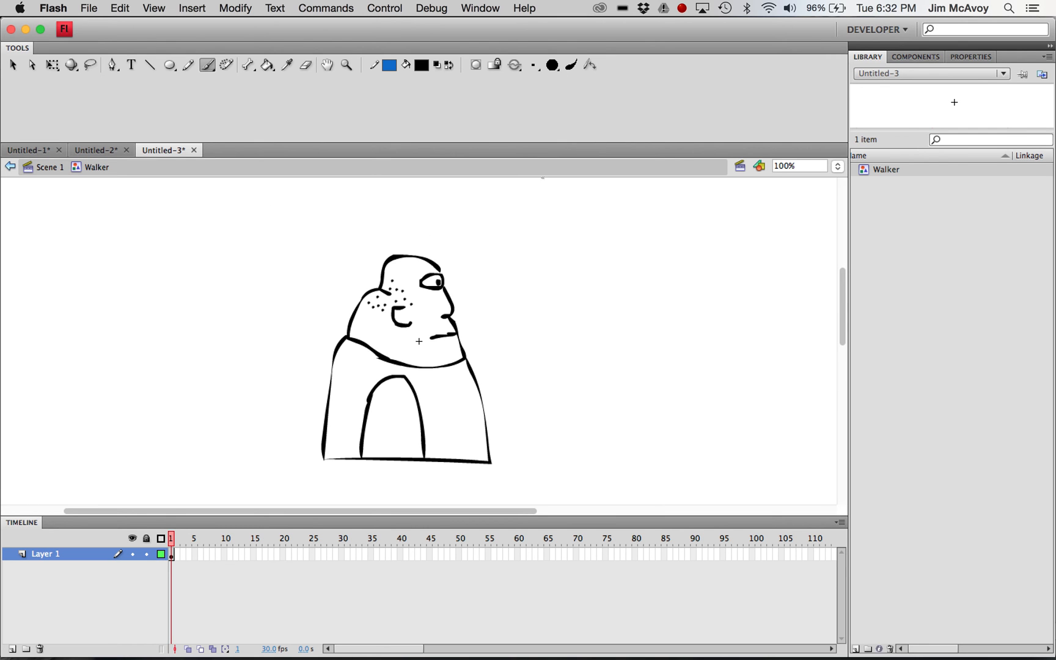
- Fill the character's head with light pink using the Paint Bucket
left_click(422, 65)
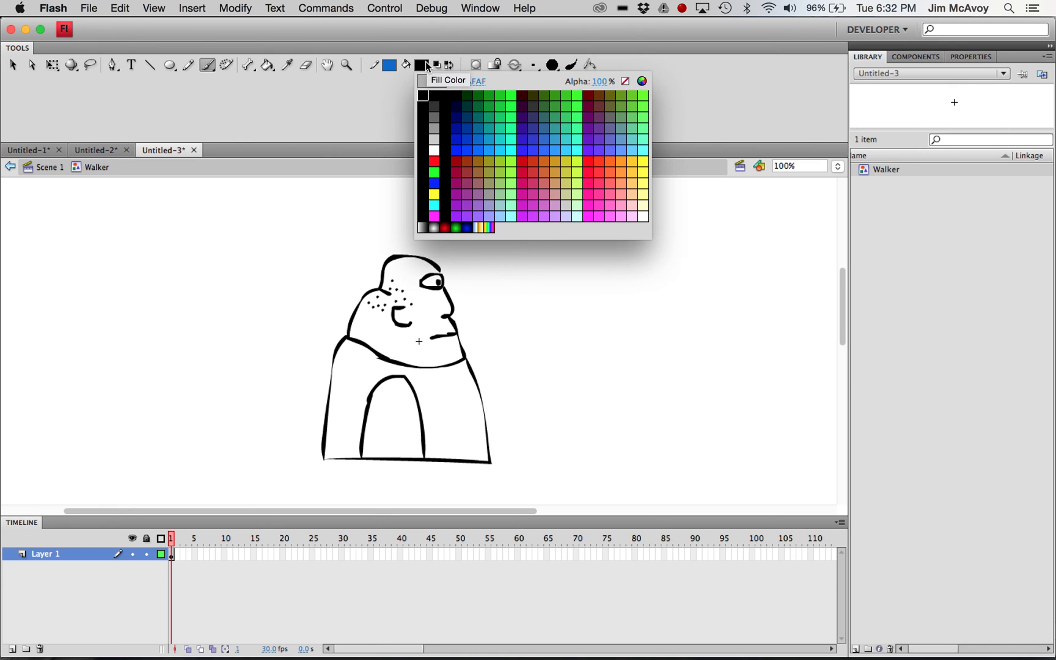
left_click(635, 204)
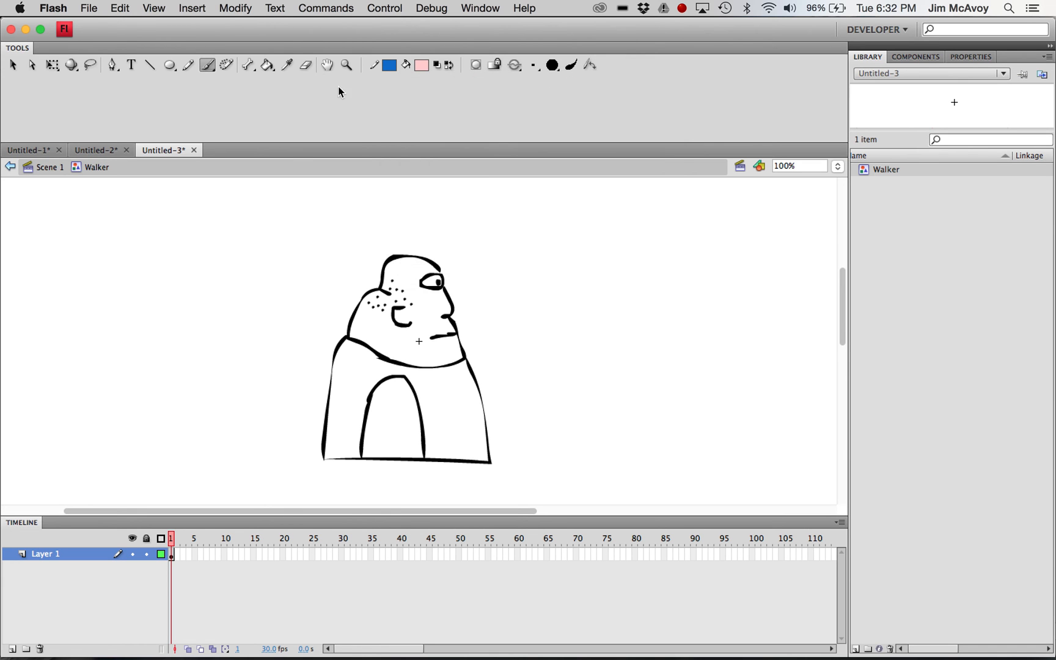
left_click(268, 68)
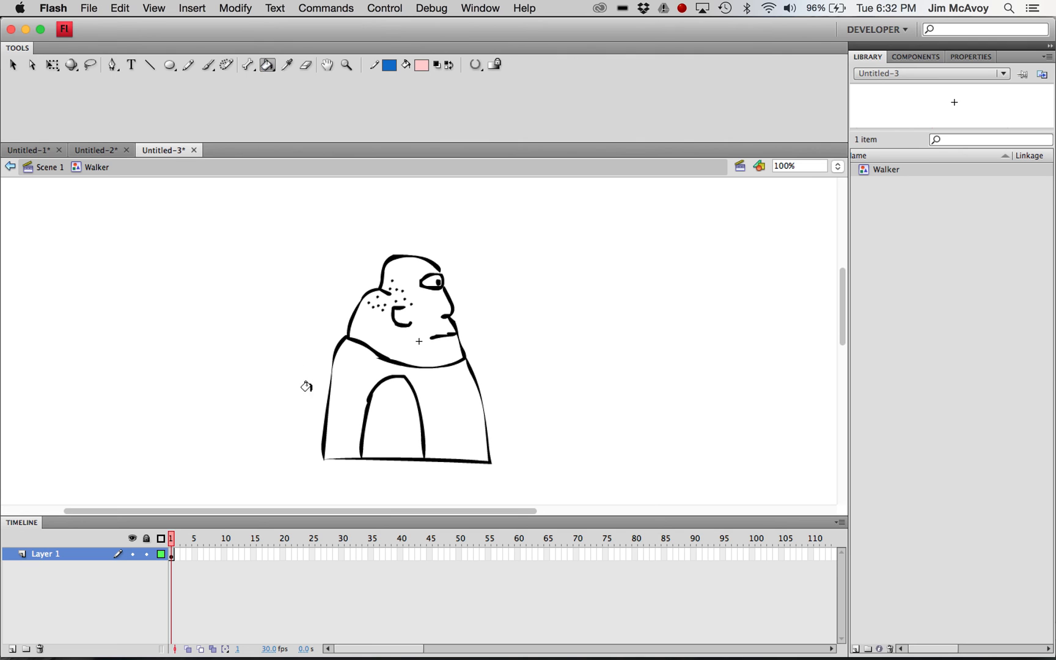
left_click(366, 331)
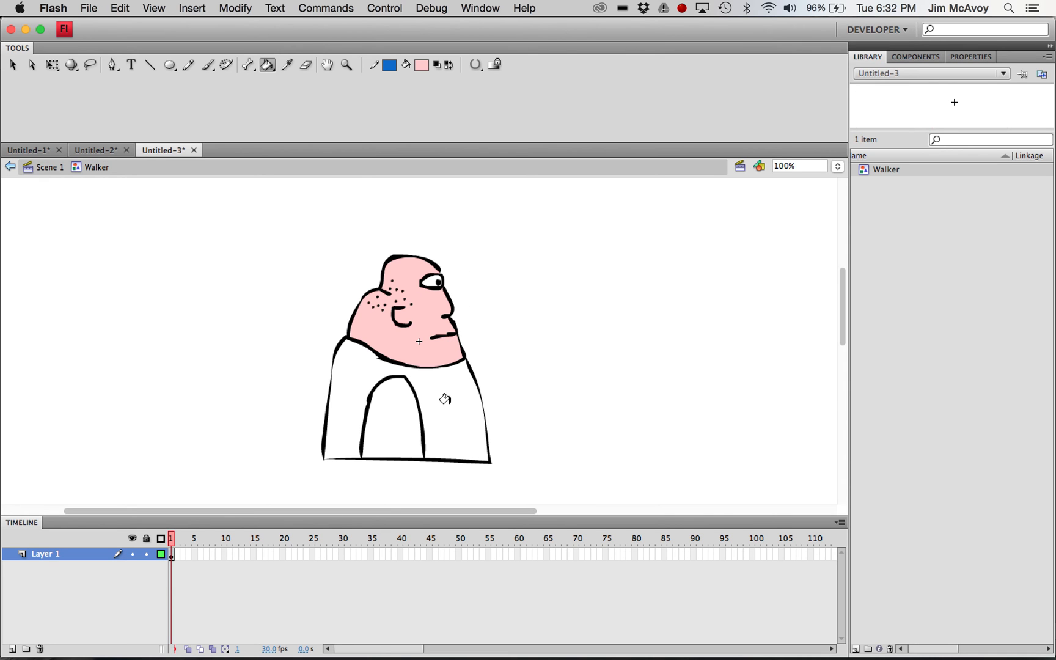
- Set the fill colour to white and change the Paint Bucket's gap size option
left_click(422, 69)
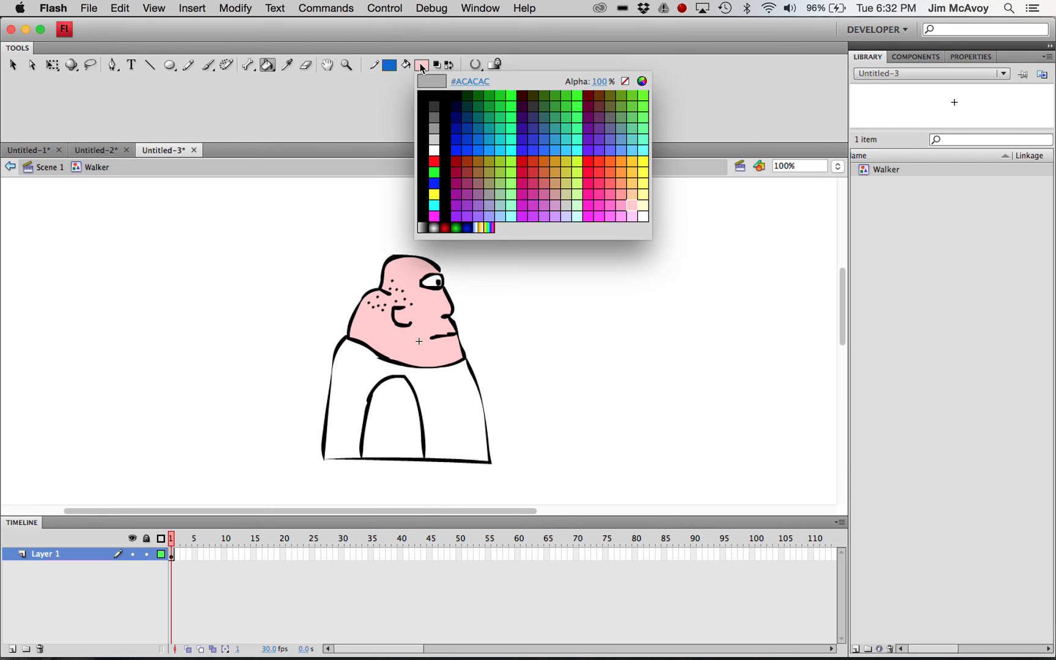
left_click(435, 157)
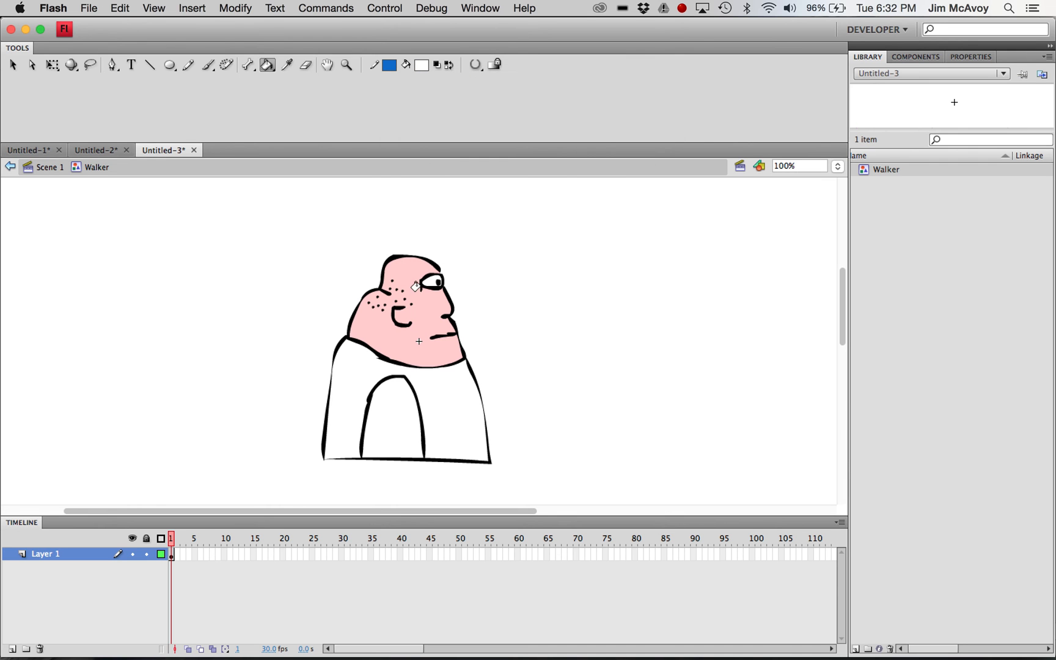
left_click(475, 63)
left_click(501, 66)
- Fill the character's body and arm with red
left_click(422, 65)
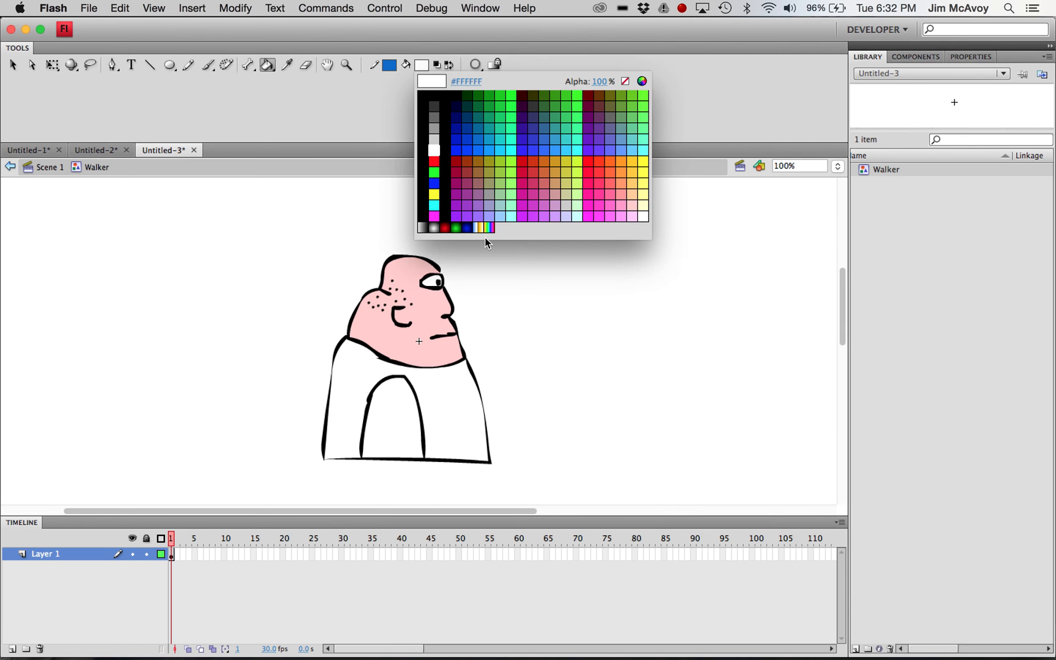
left_click(434, 161)
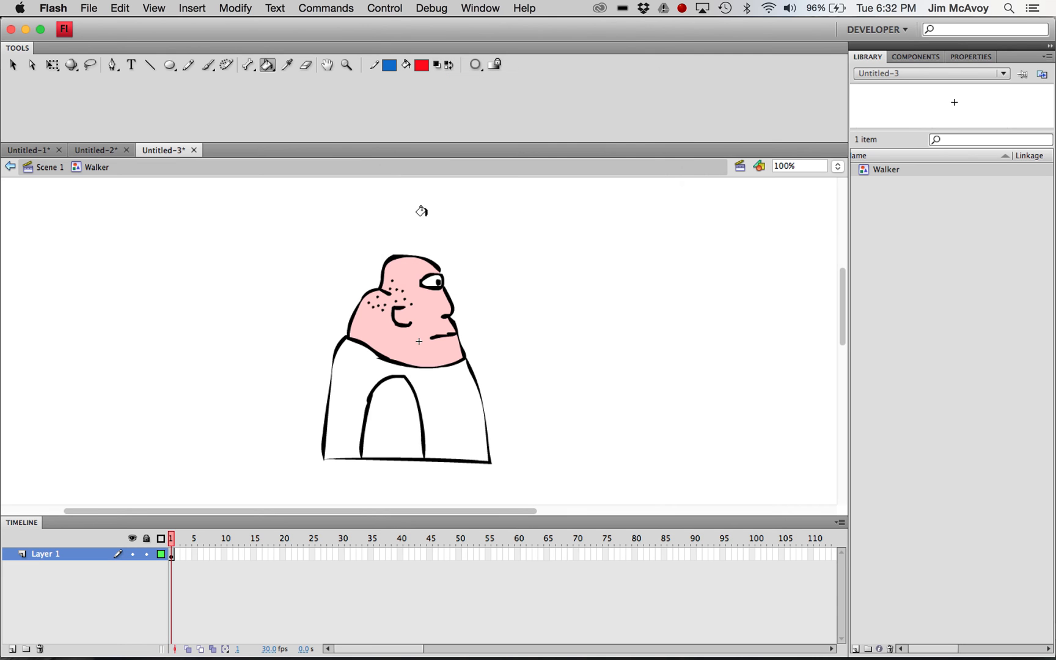
left_click(351, 386)
left_click(384, 421)
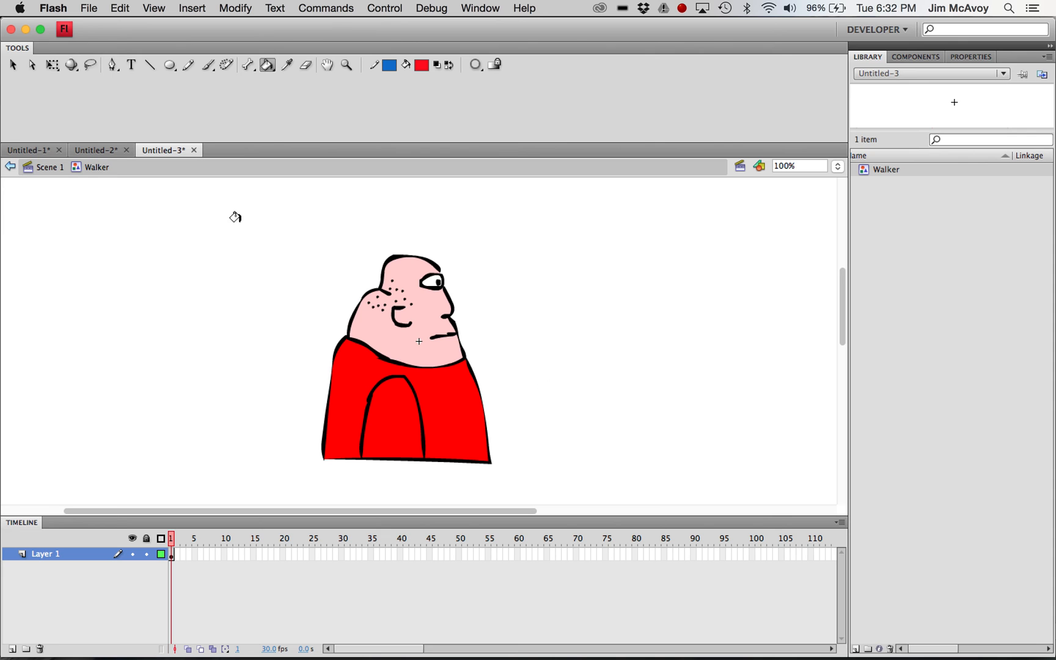
- Place the Walker symbol at the lower-left edge of the Scene 1 stage and scale it down with Free Transform
left_click(52, 174)
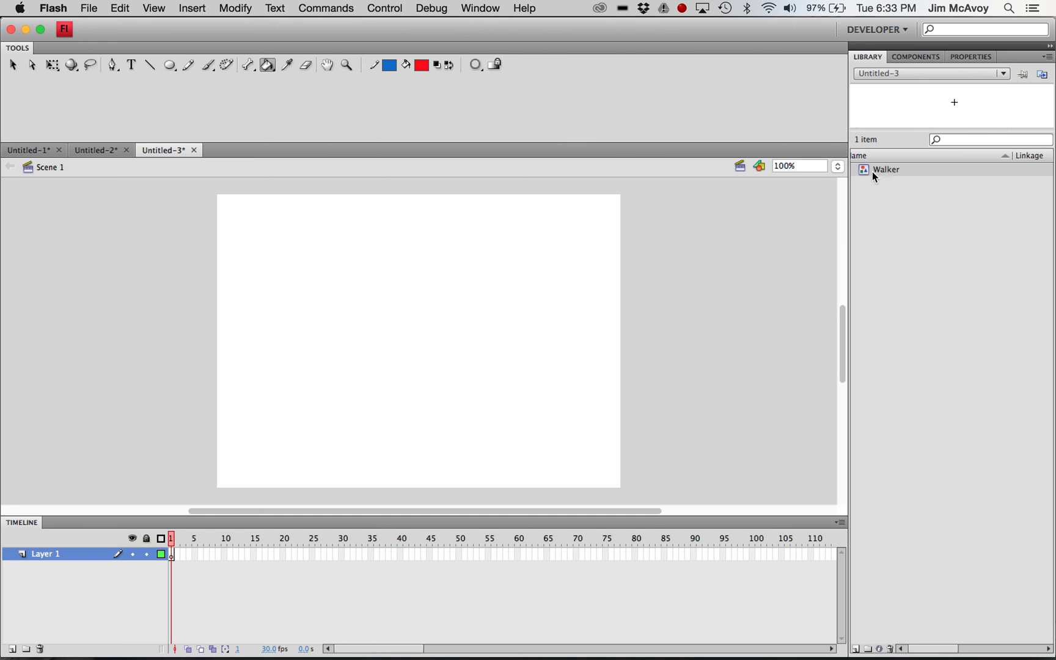
left_click_drag(862, 167, 237, 397)
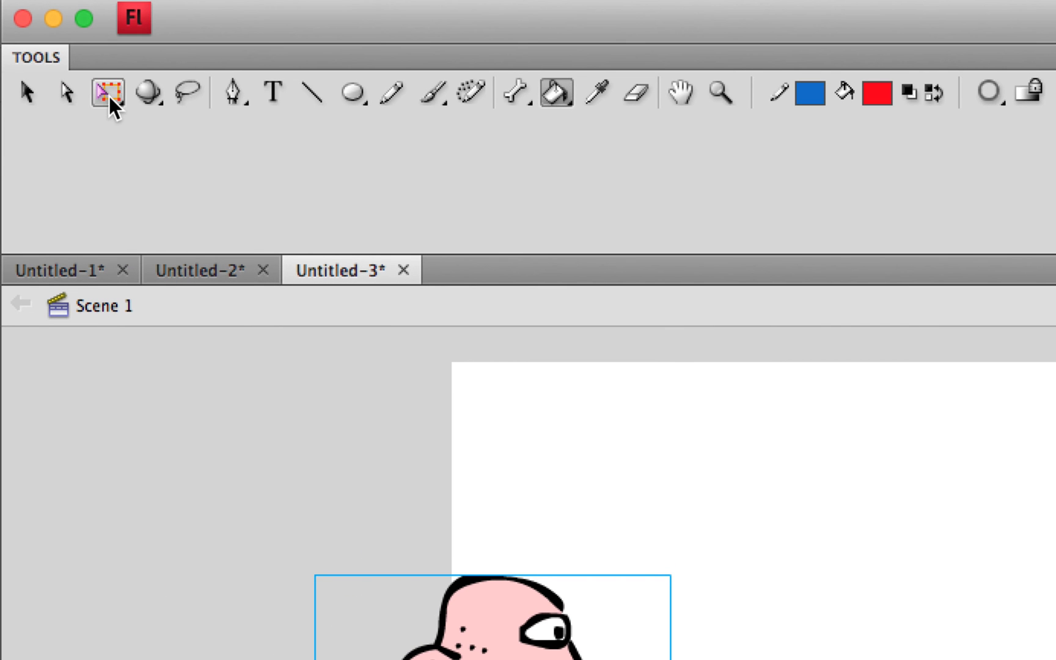
left_click(109, 93)
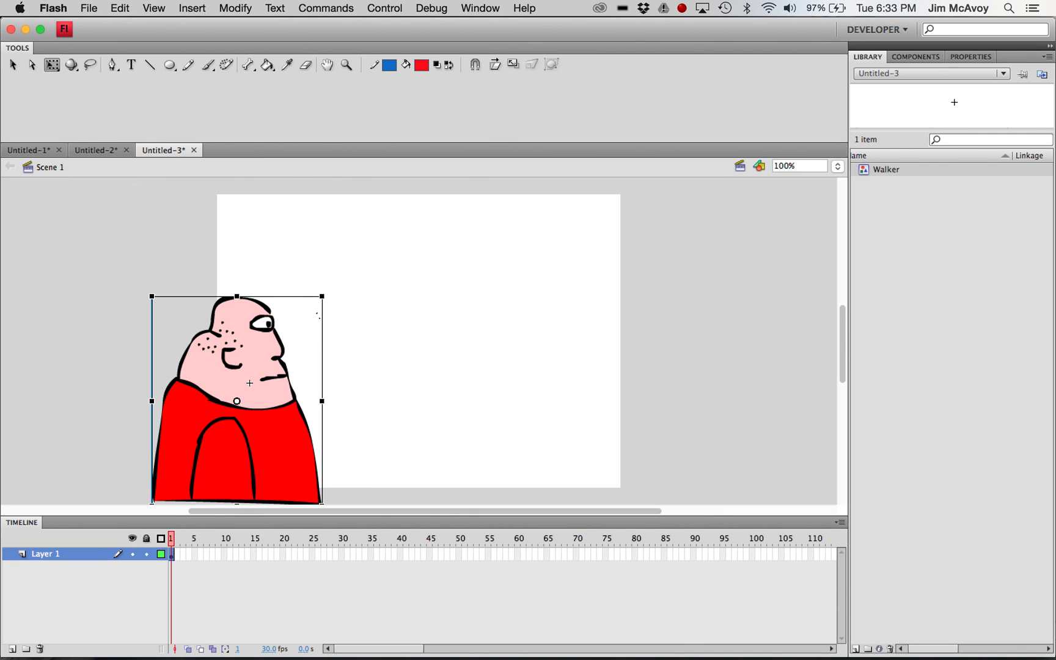
left_click_drag(324, 295, 300, 324)
left_click_drag(263, 437, 281, 471)
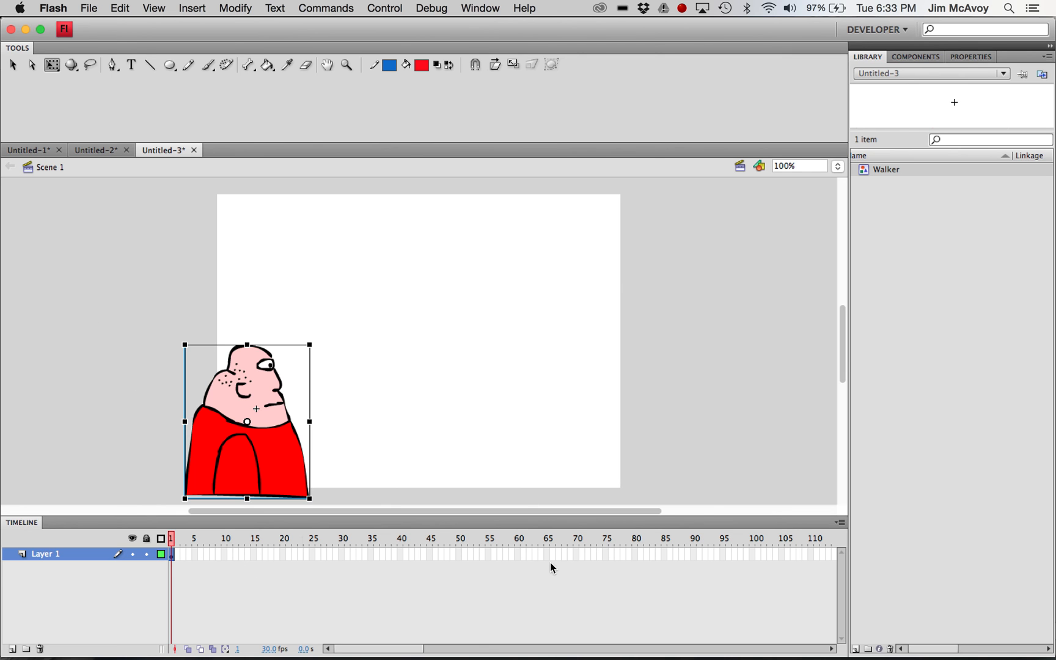
- Insert a keyframe at frame 50 of Layer 1 and create a motion tween across the frame span
left_click(459, 553)
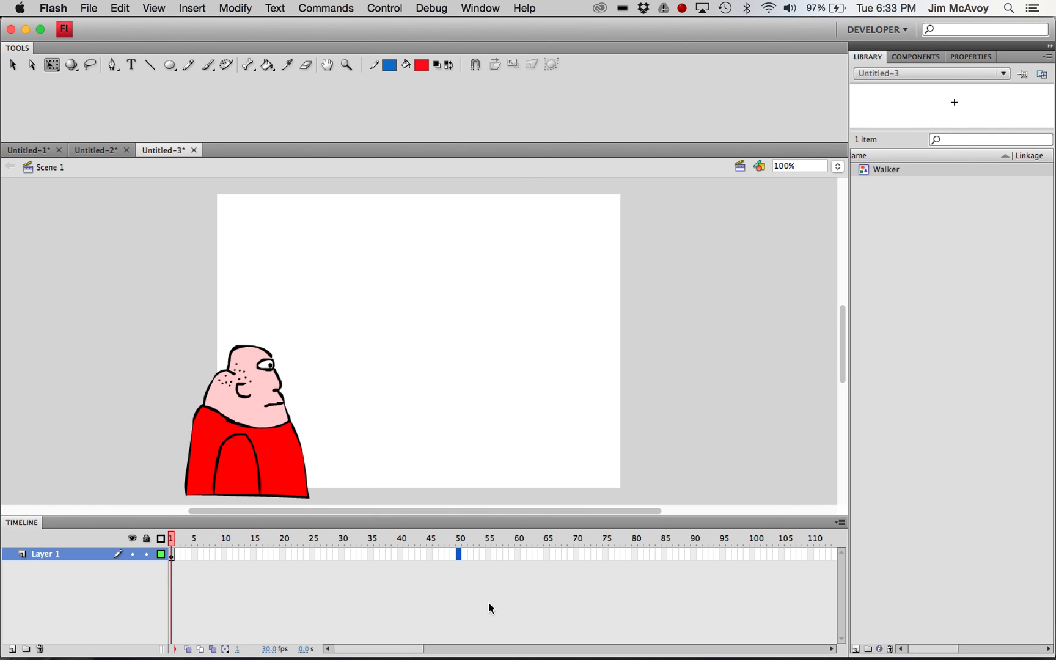
key("F6")
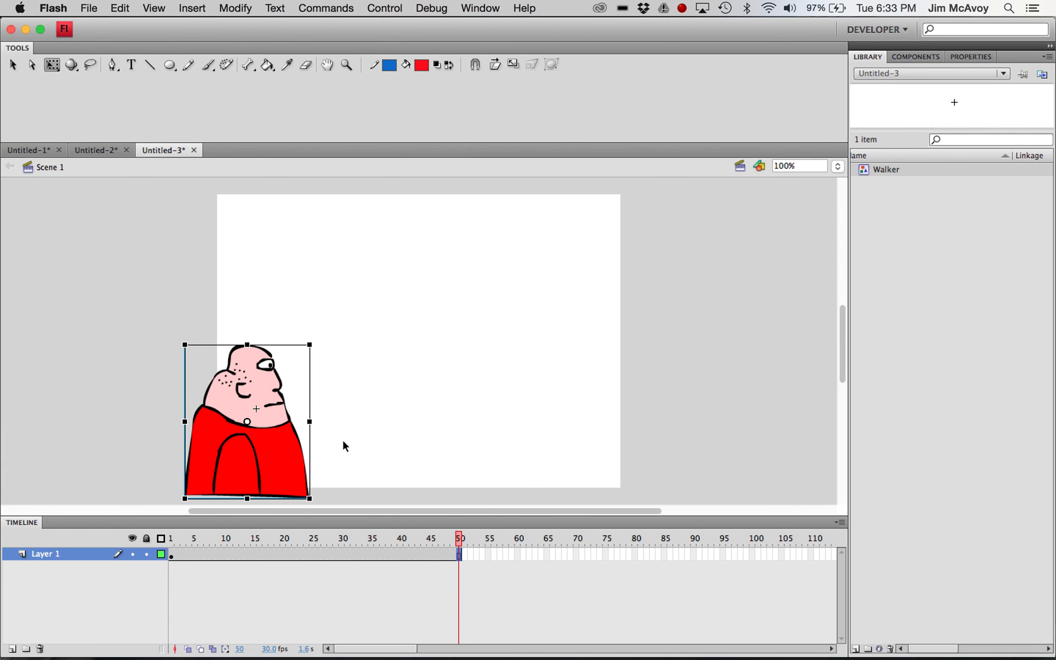
left_click(330, 554)
right_click(332, 559)
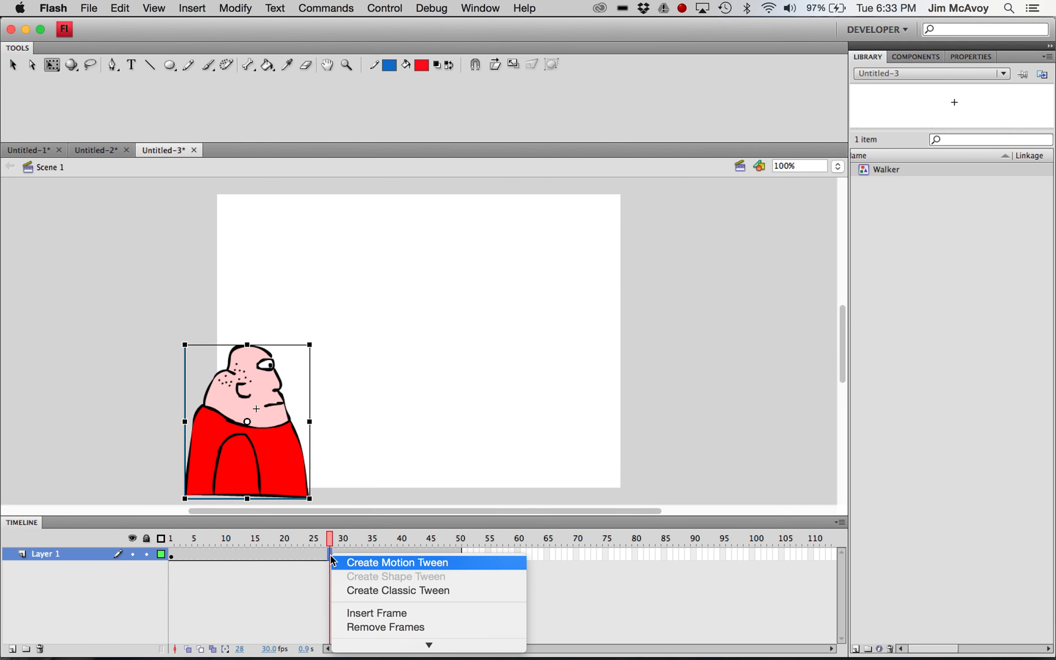
left_click(362, 566)
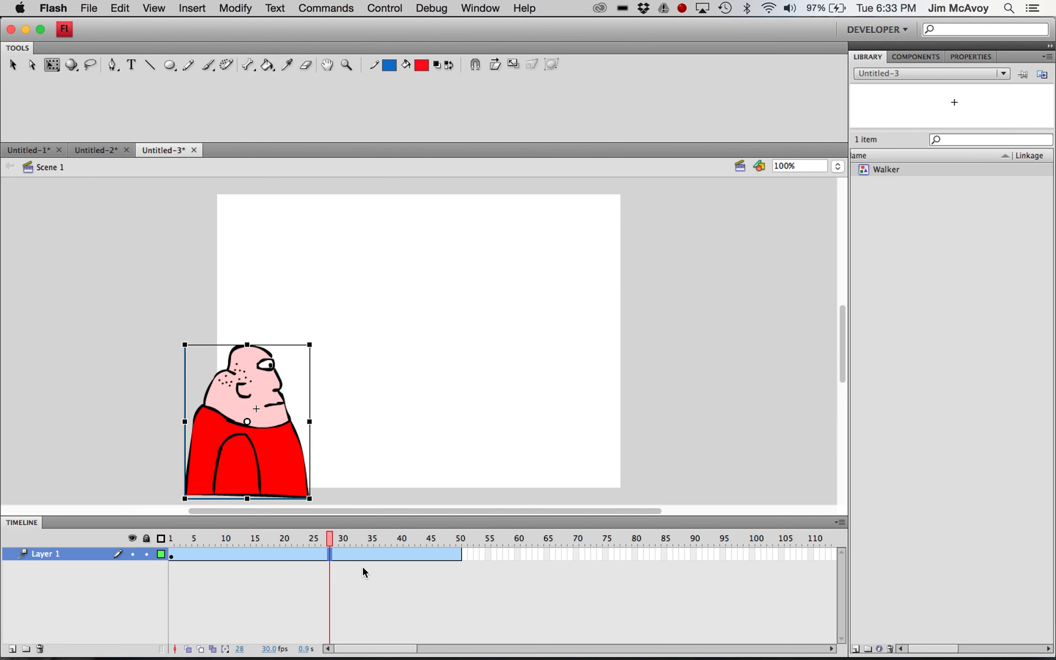
- At frame 50, move the character horizontally to the stage's right edge with the Selection tool
left_click(340, 540)
left_click_drag(341, 540, 462, 539)
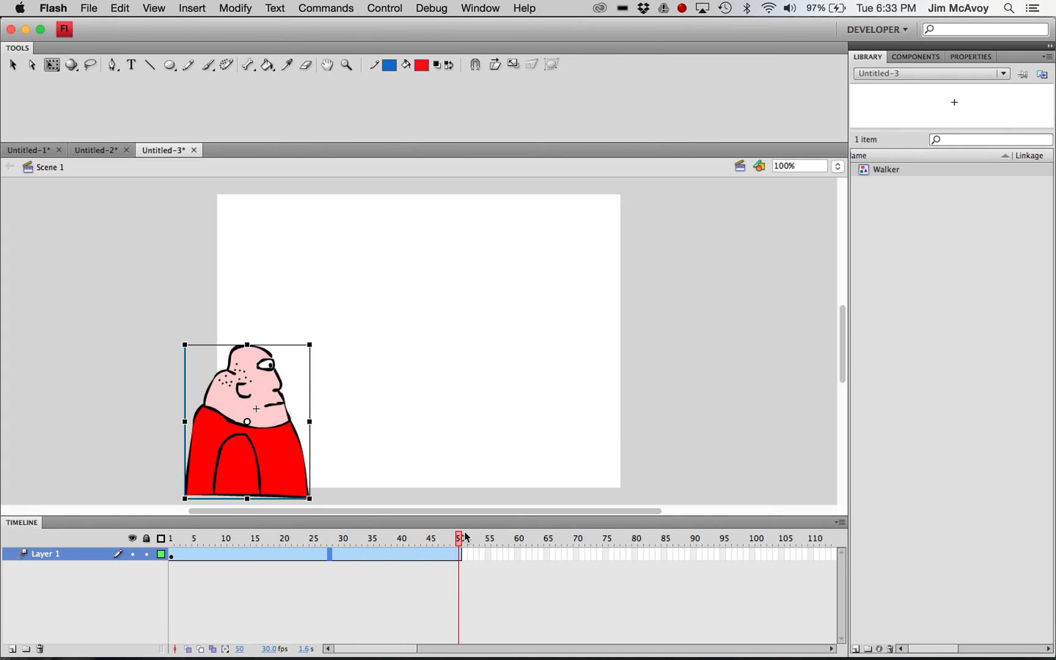
left_click(13, 64)
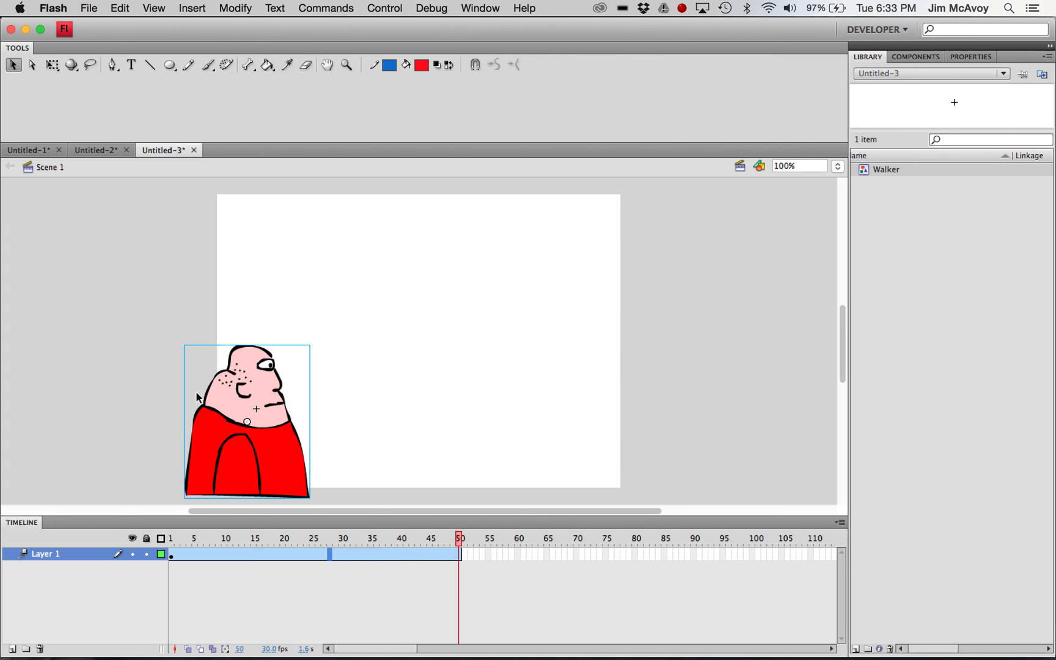
left_click_drag(246, 440, 582, 443)
left_click_drag(590, 445, 598, 444)
- Rewind the timeline to frame 1, test the movie to preview the character's motion, and close the preview
left_click_drag(459, 541, 116, 549)
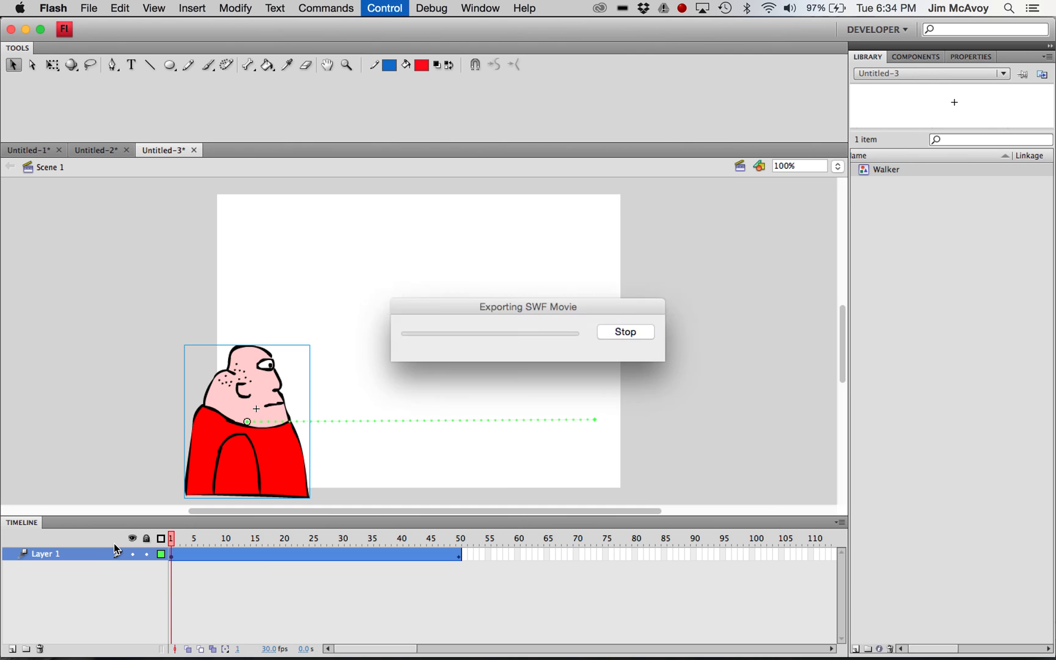
key("super+Return")
key("Return")
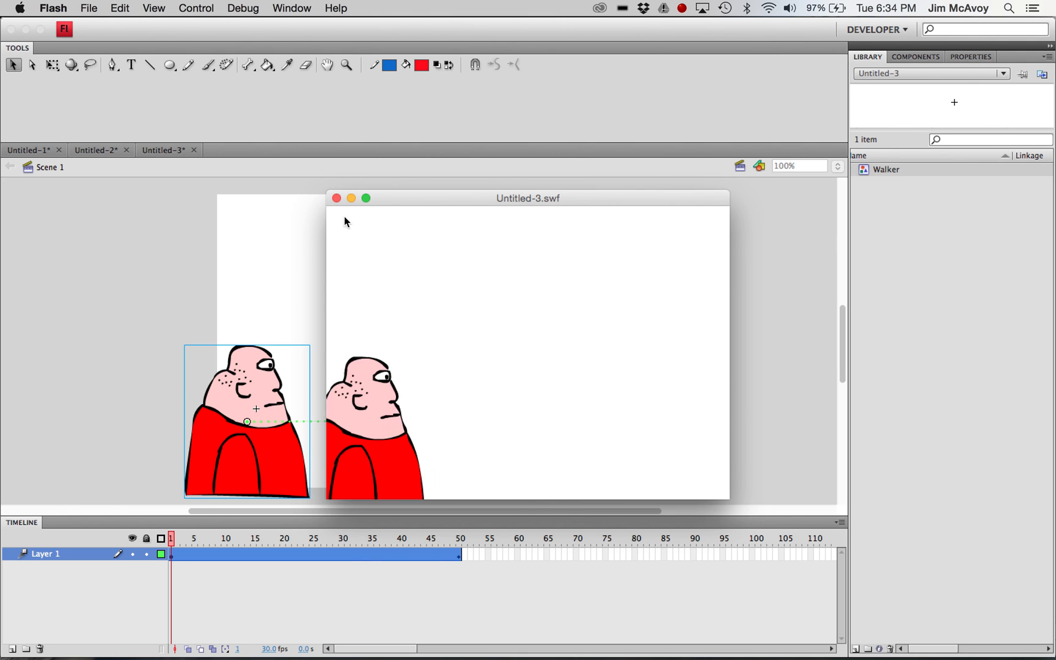
left_click(336, 198)
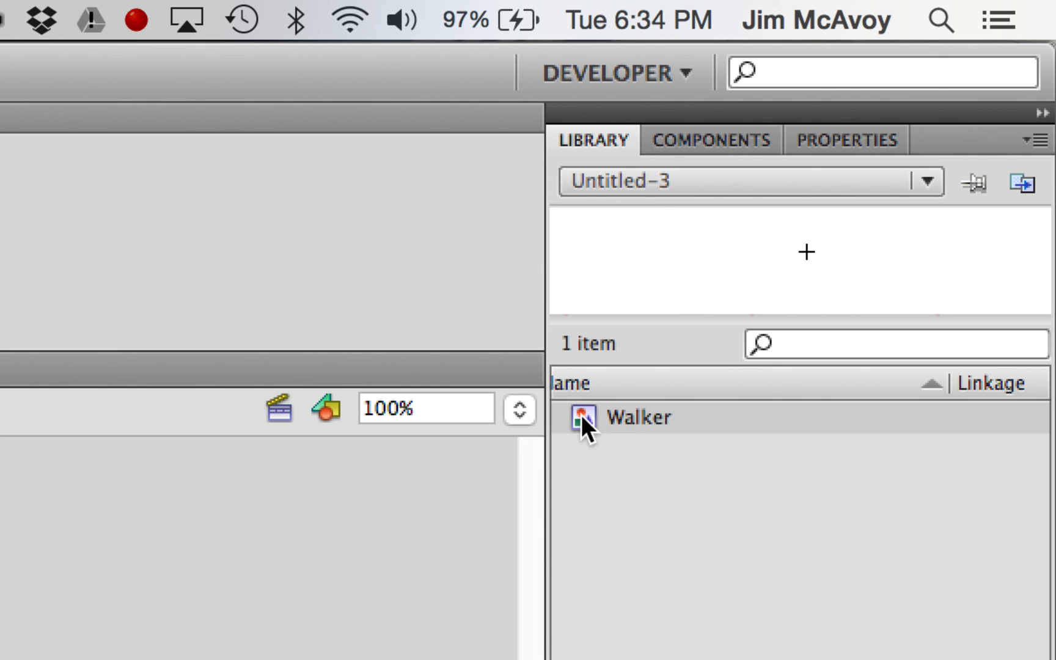
- Open the Walker symbol for editing, insert a keyframe at frame 2, and move the character slightly upward
double_click(581, 416)
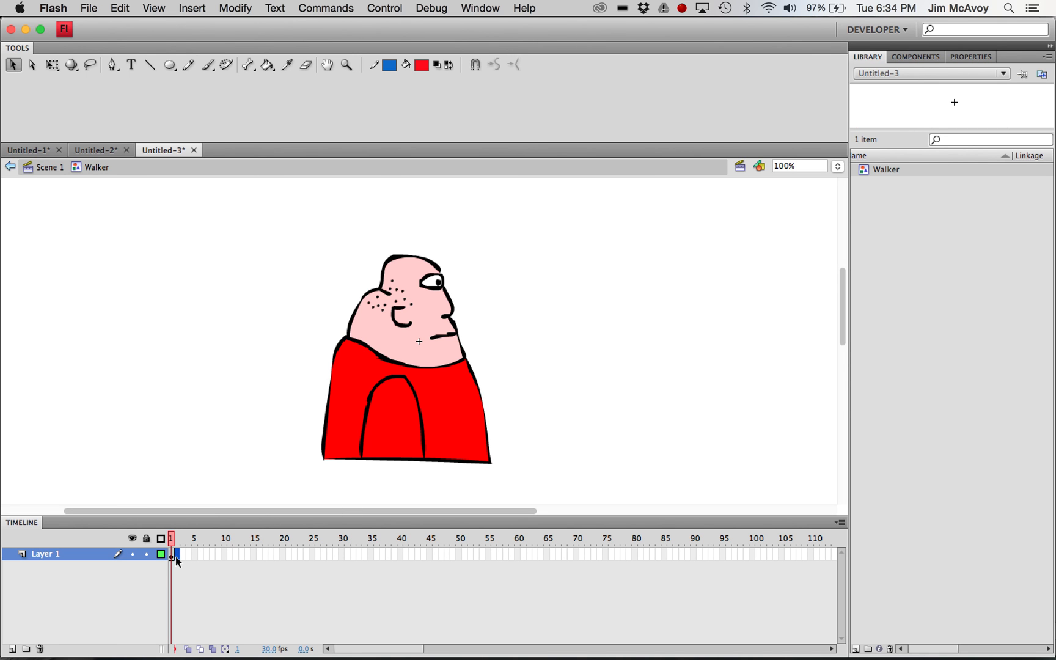
key("F6")
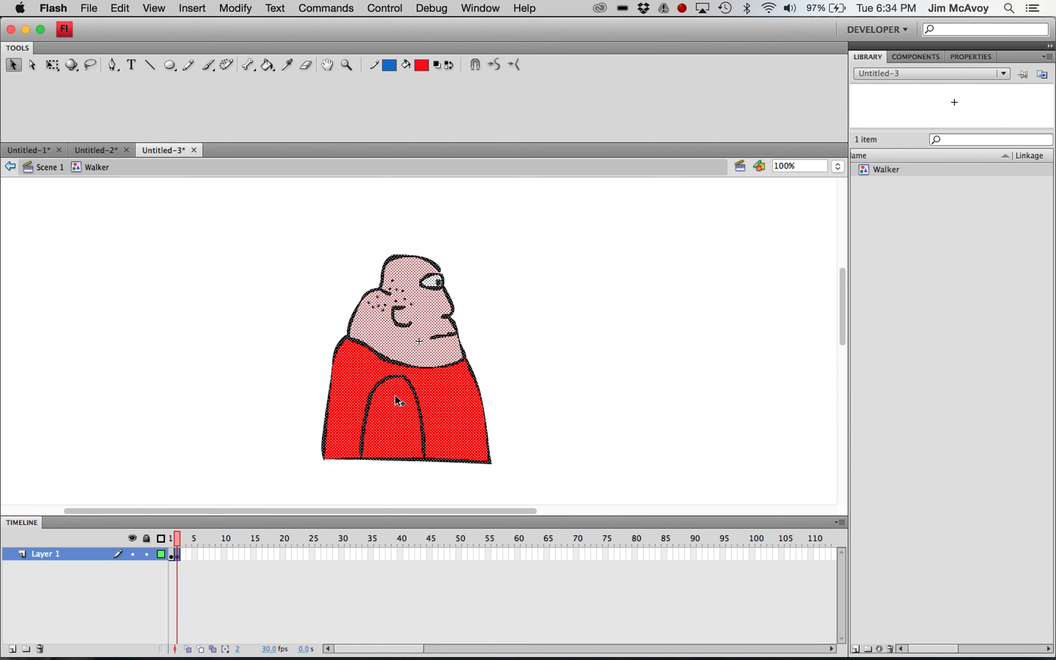
left_click_drag(395, 395, 396, 394)
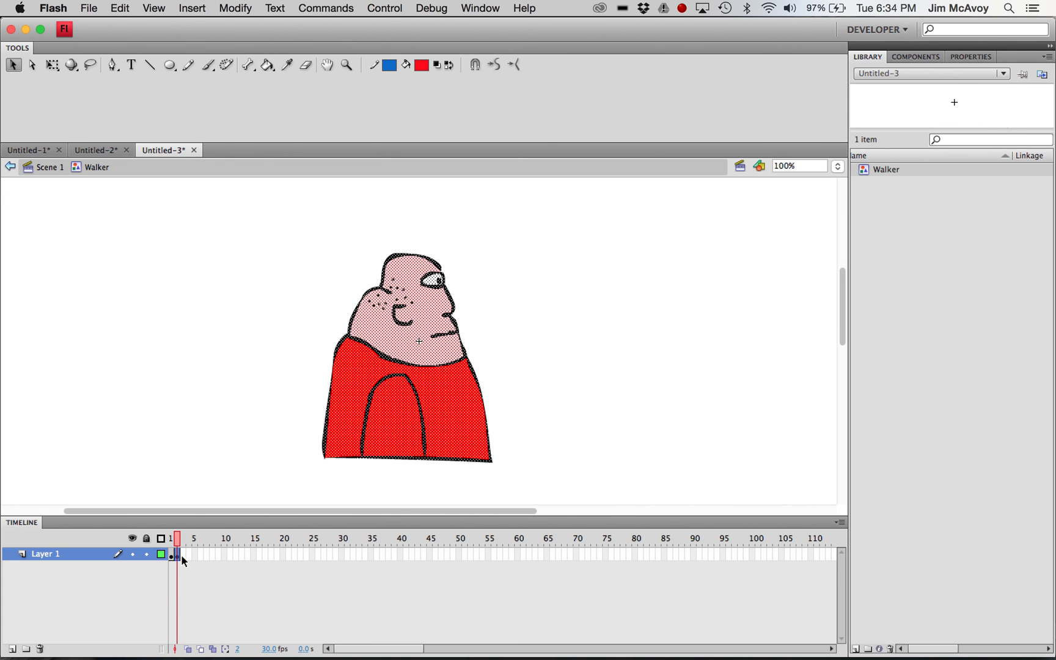
- Insert a keyframe at frame 3 of the Walker symbol and move the whole character slightly higher
key("F6")
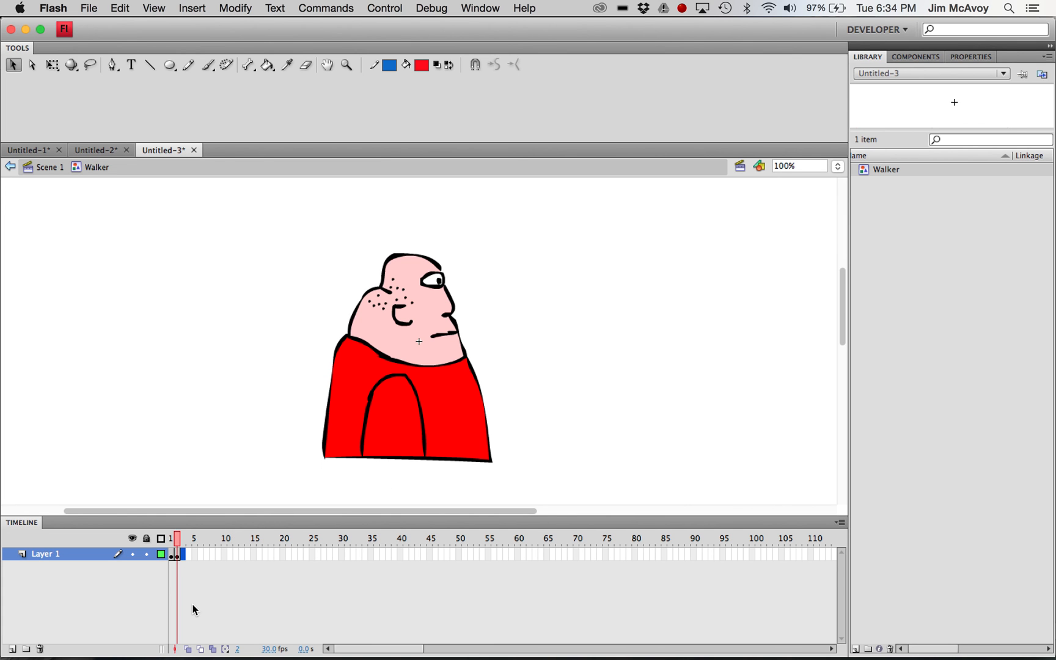
key("F6")
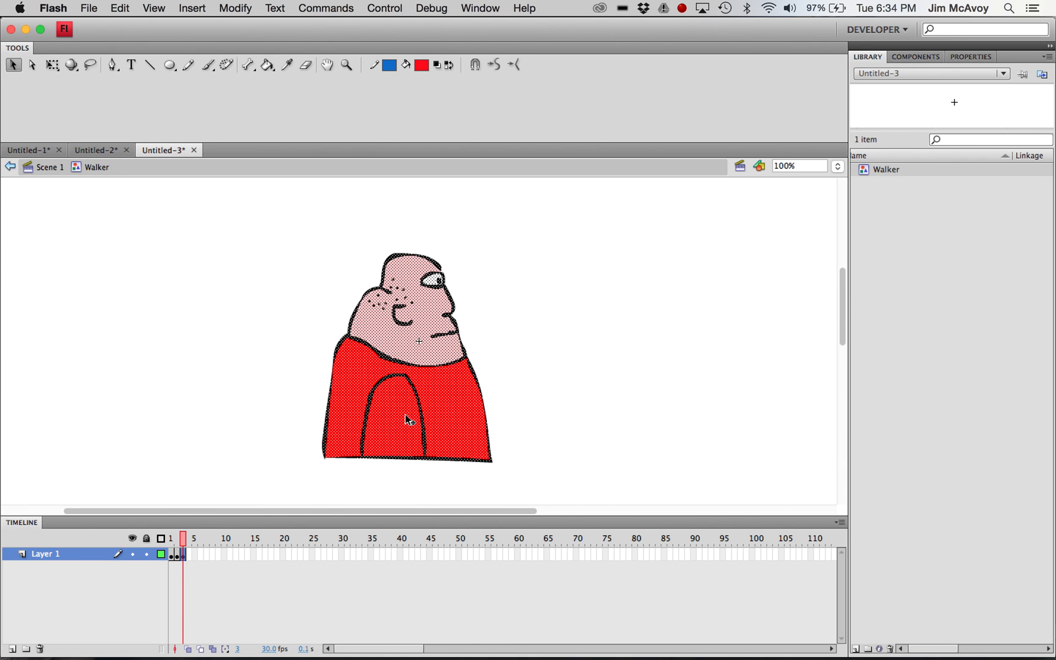
left_click_drag(405, 414, 405, 412)
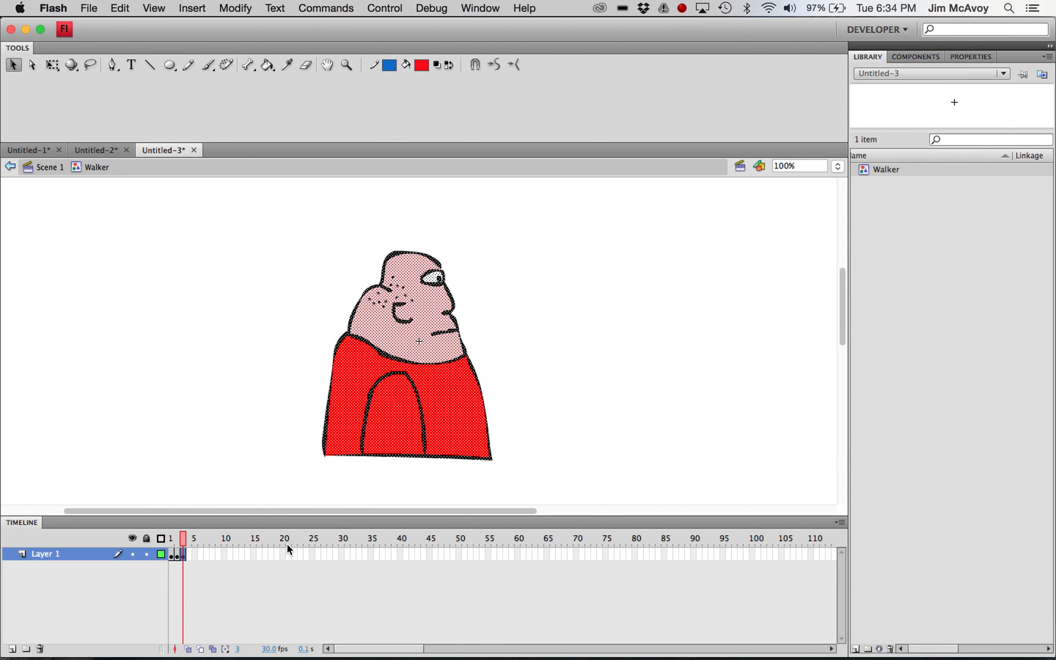
- Insert a keyframe at frame 4 of the Walker symbol, move the character slightly downward, and deselect it
left_click(188, 556)
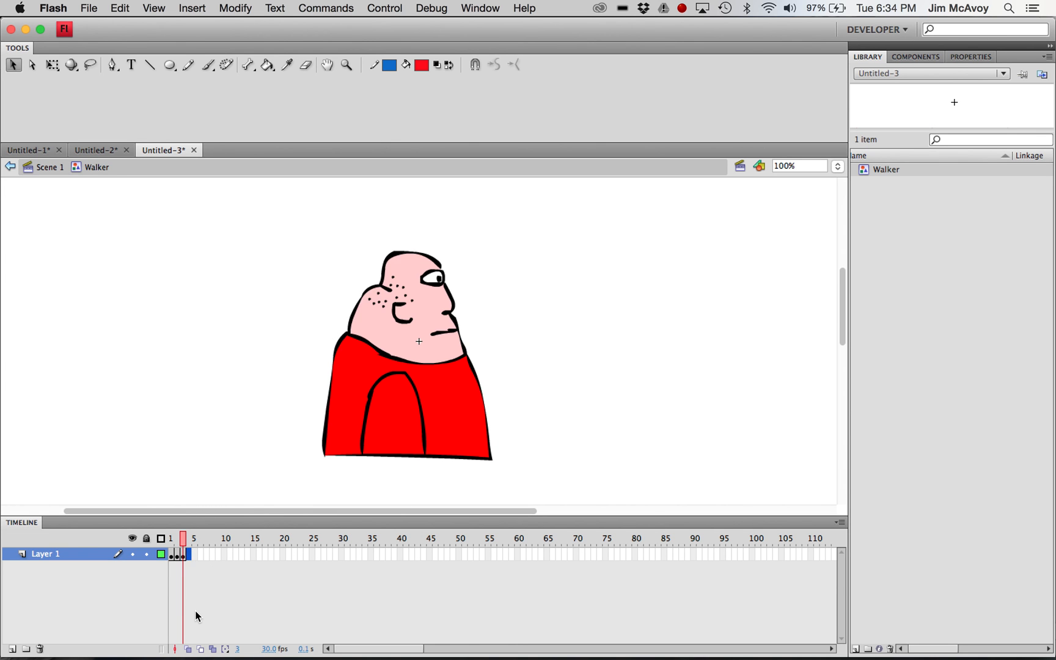
key("F6")
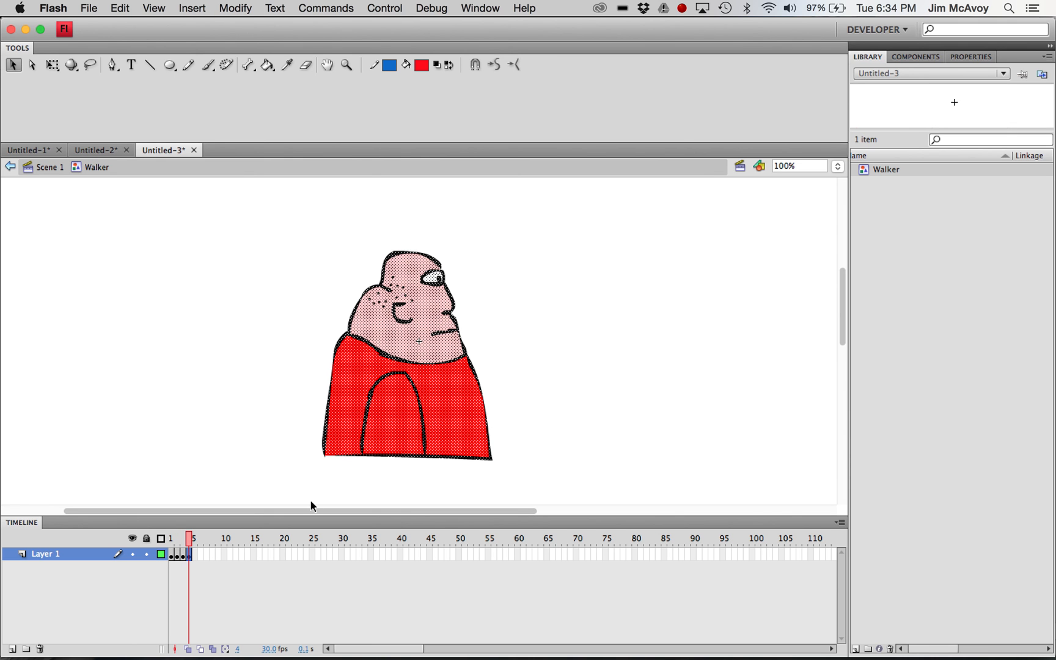
left_click_drag(393, 409, 393, 413)
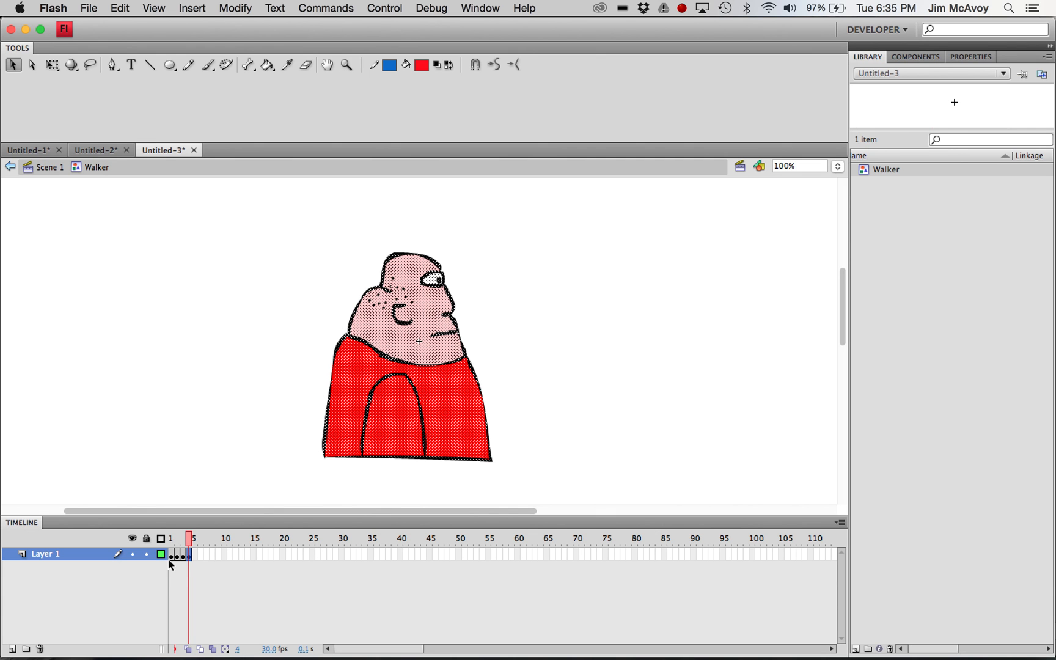
left_click(236, 579)
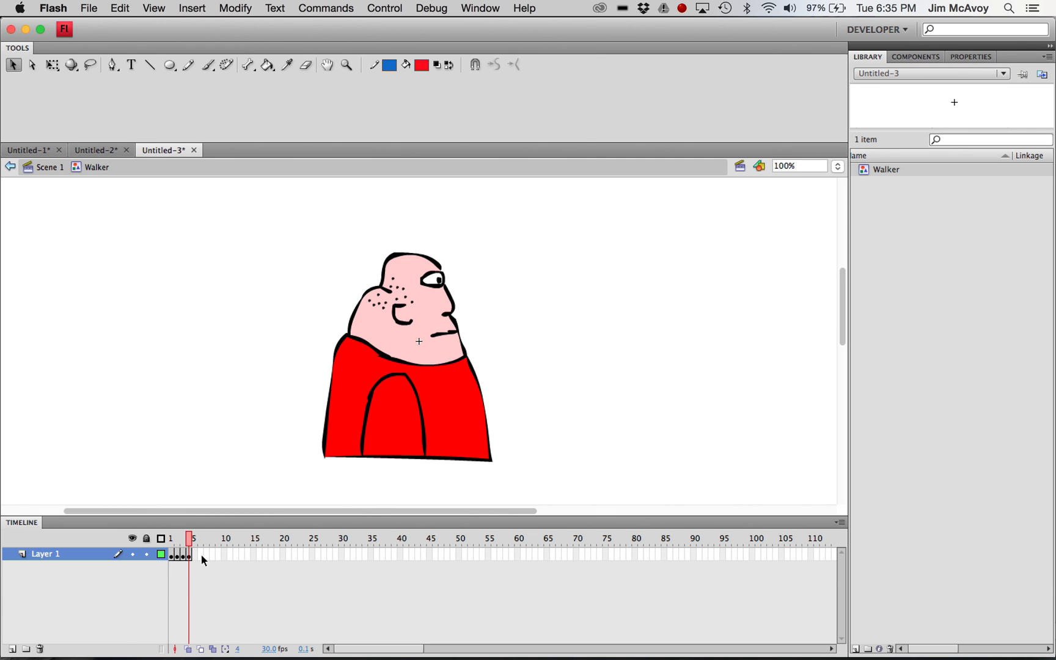
- Return to Scene 1 and test the movie to preview the bobbing walk, closing the preview when done
mouse_move(190, 542)
left_mouse_down()
mouse_move(161, 542)
mouse_move(209, 540)
mouse_move(172, 542)
left_mouse_up()
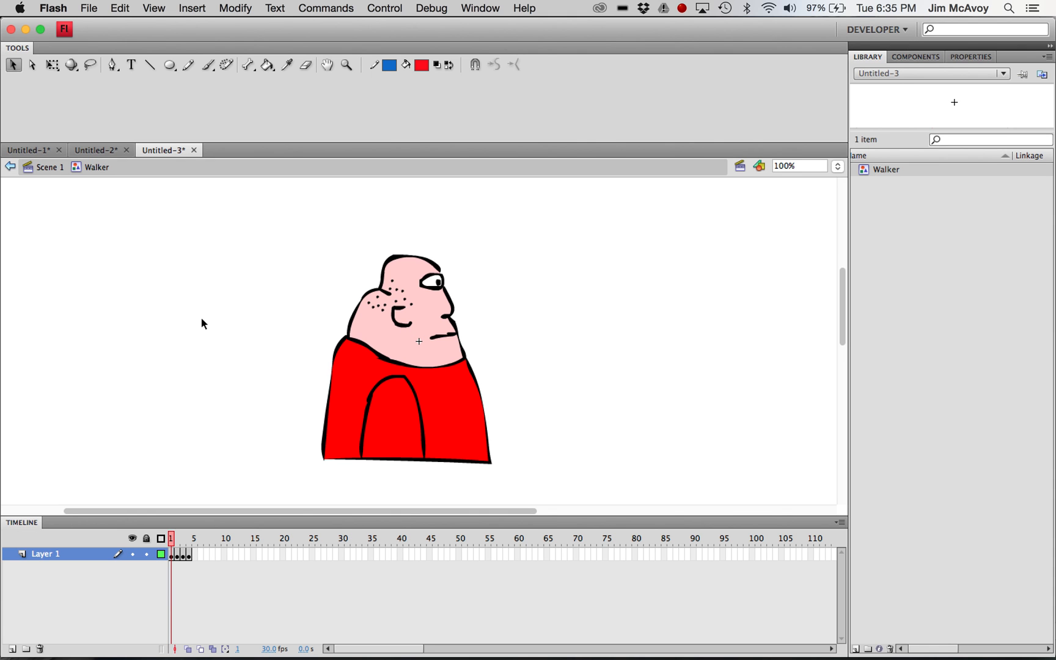
left_click(49, 167)
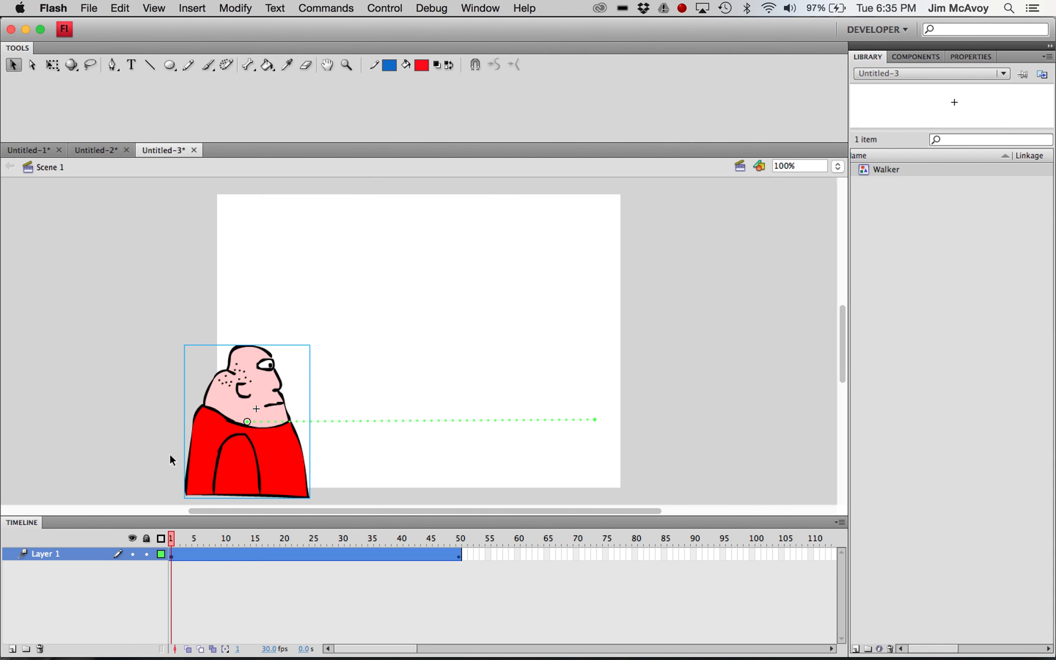
left_click_drag(175, 544, 134, 544)
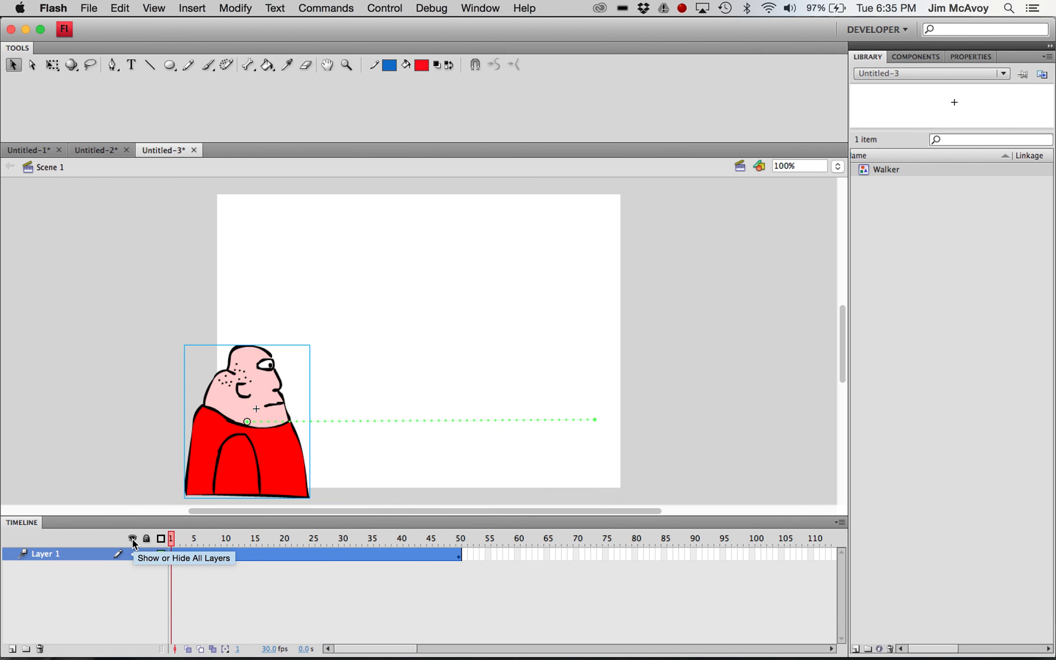
key("super+Return")
key("Return")
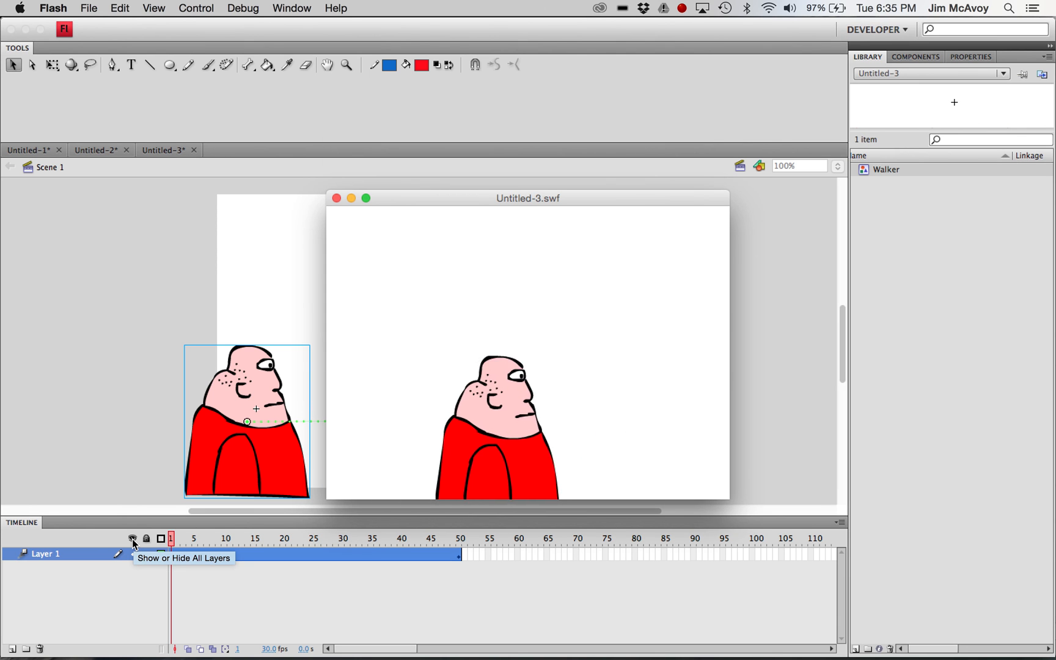
key("super+w")
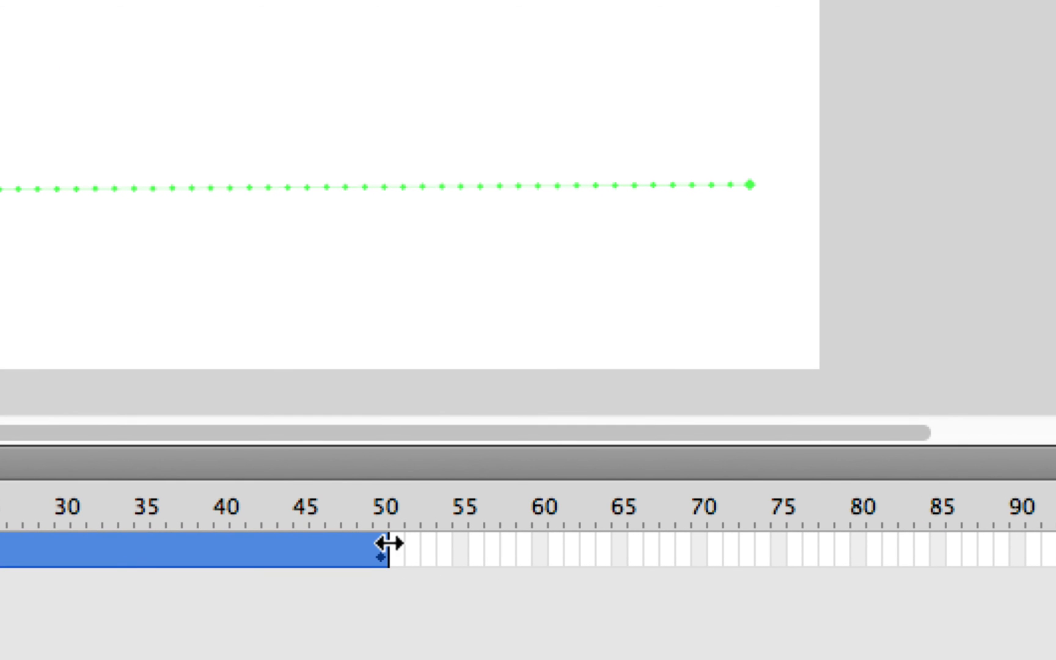
- Extend the Layer 1 motion tween to frame 90 and test the movie from frame 1 to check the walking speed
left_click_drag(389, 543, 1015, 557)
left_click_drag(694, 538, 128, 554)
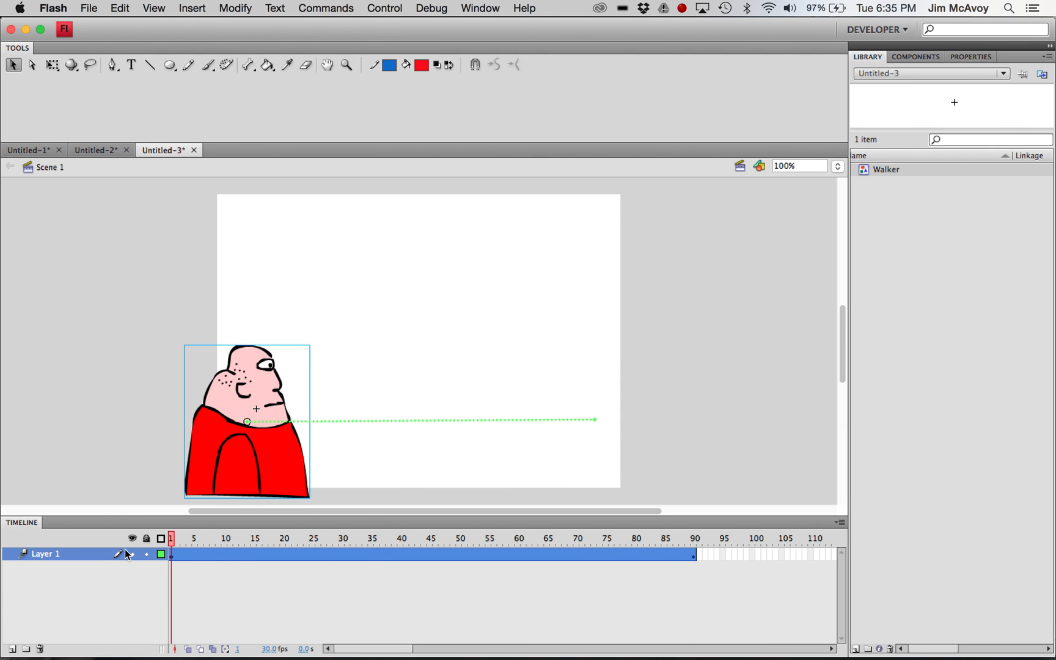
key("super+Return")
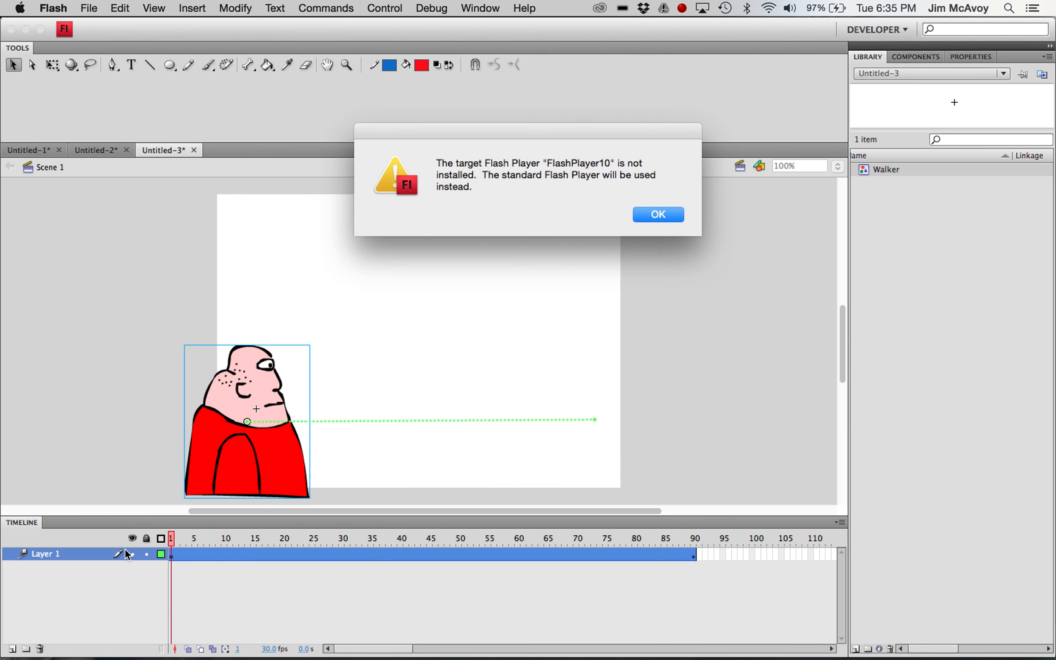
left_click(658, 215)
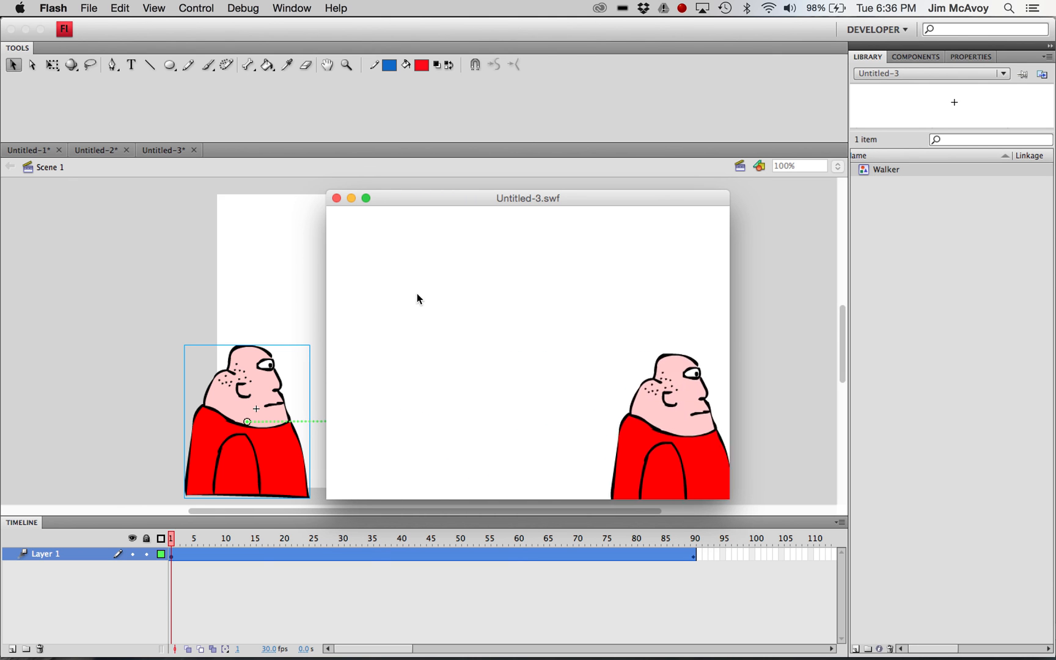
left_click(336, 198)
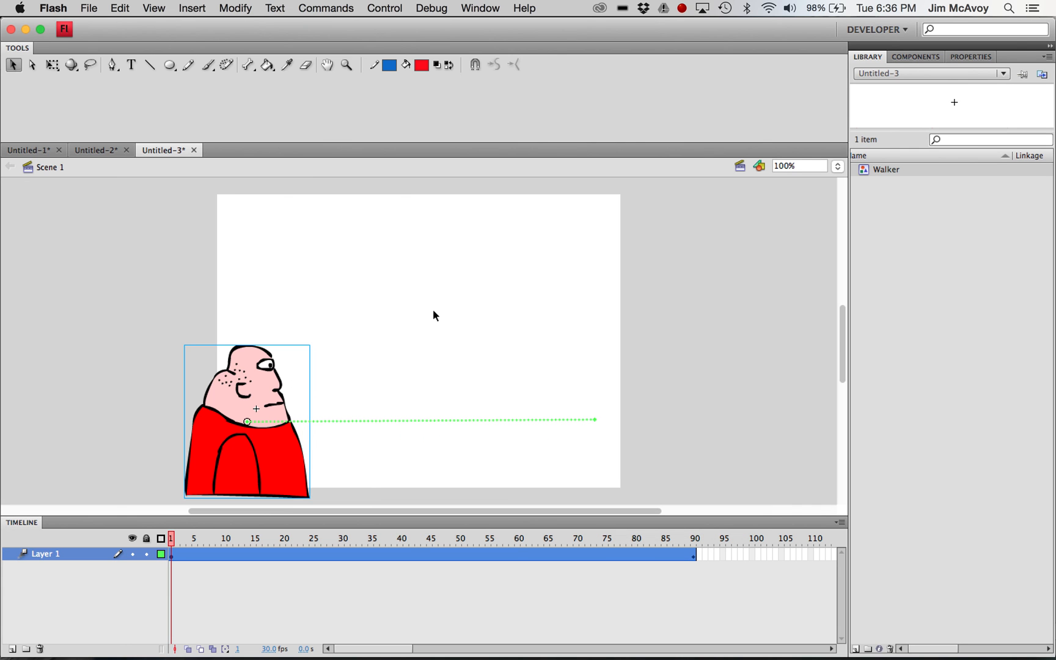